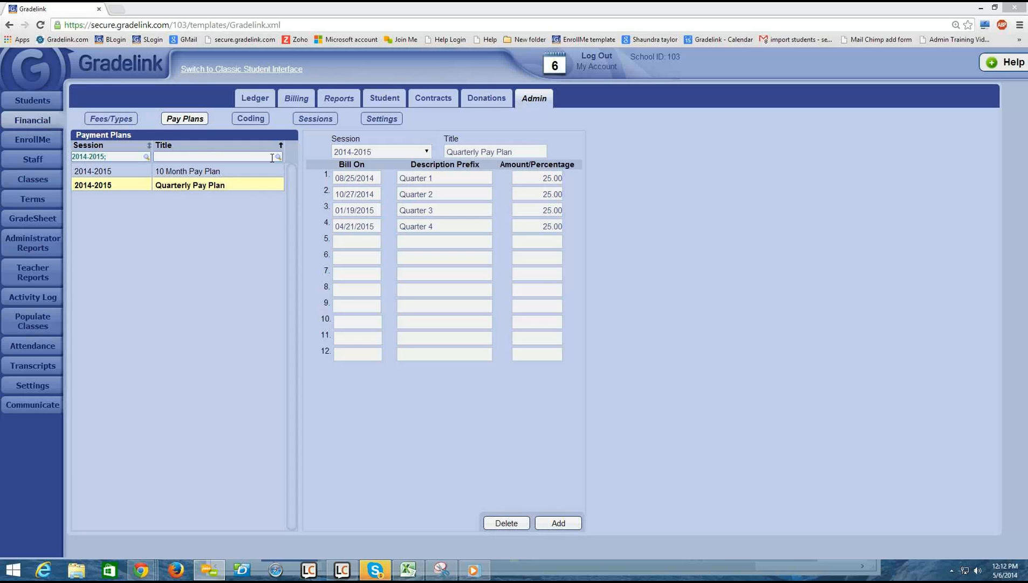
# Step: Open the tuition contracts of the students in the financial section
pyautogui.click(436, 107)
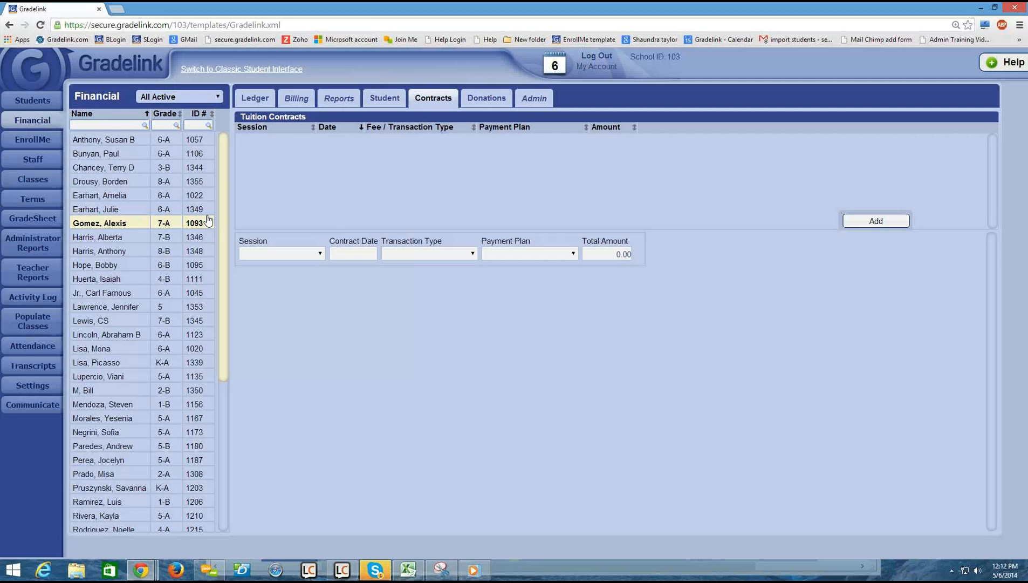
# Step: Start a contract for the selected 7-A student with session 2014-2015, transaction type Tuition (Regular Rate) and the 10 Month Pay Plan
pyautogui.click(320, 254)
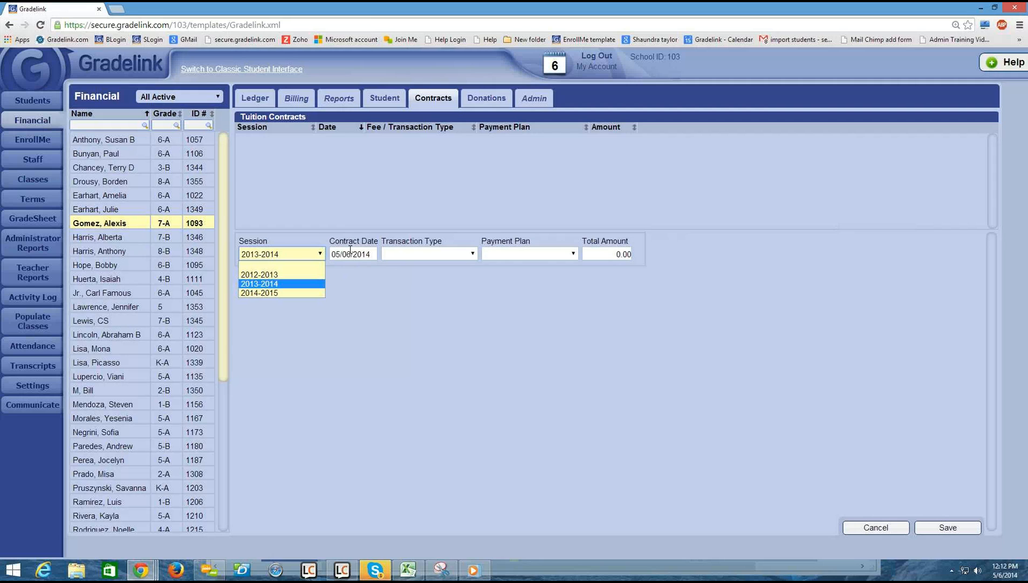
pyautogui.click(270, 293)
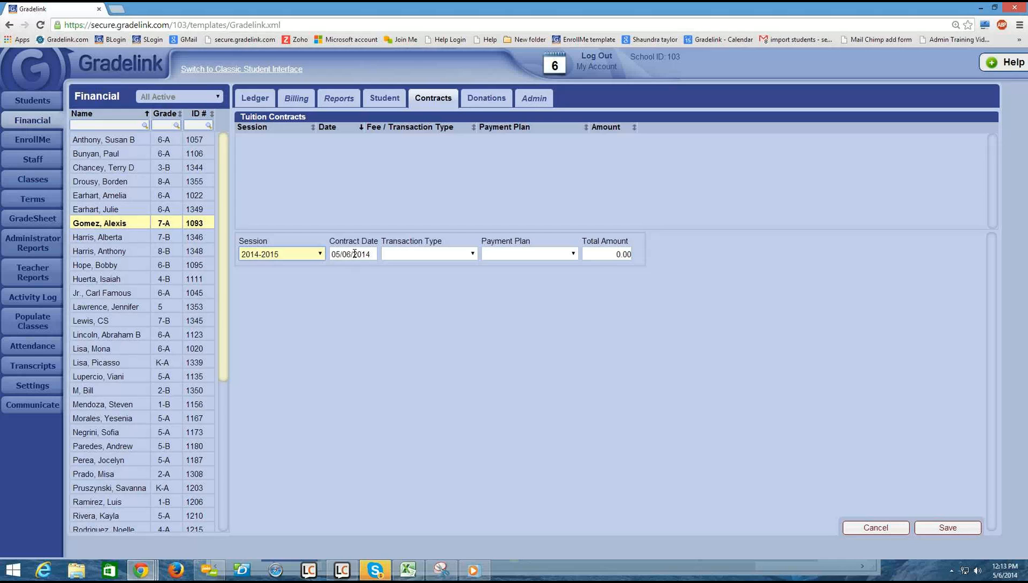
pyautogui.click(418, 258)
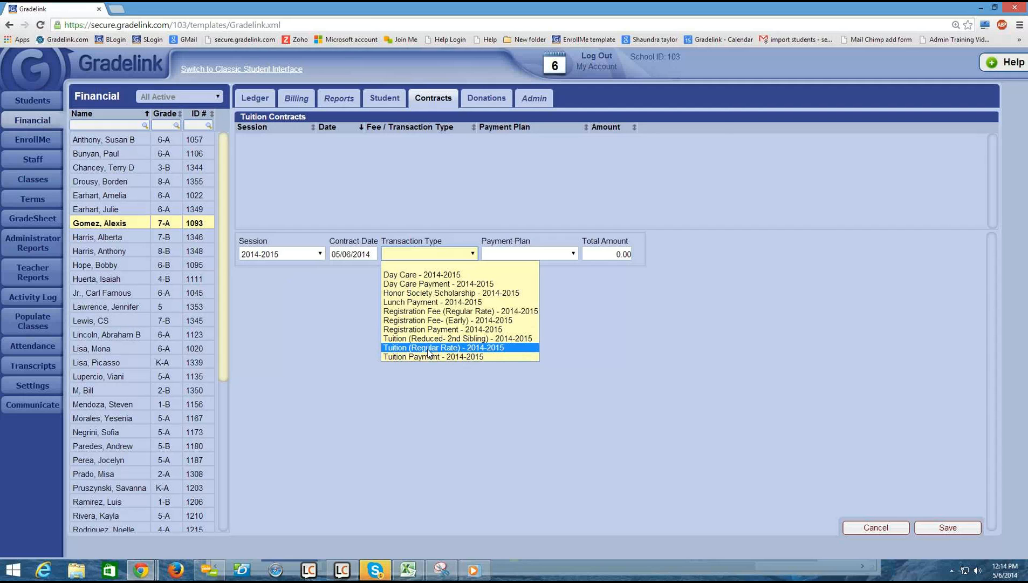
pyautogui.click(504, 350)
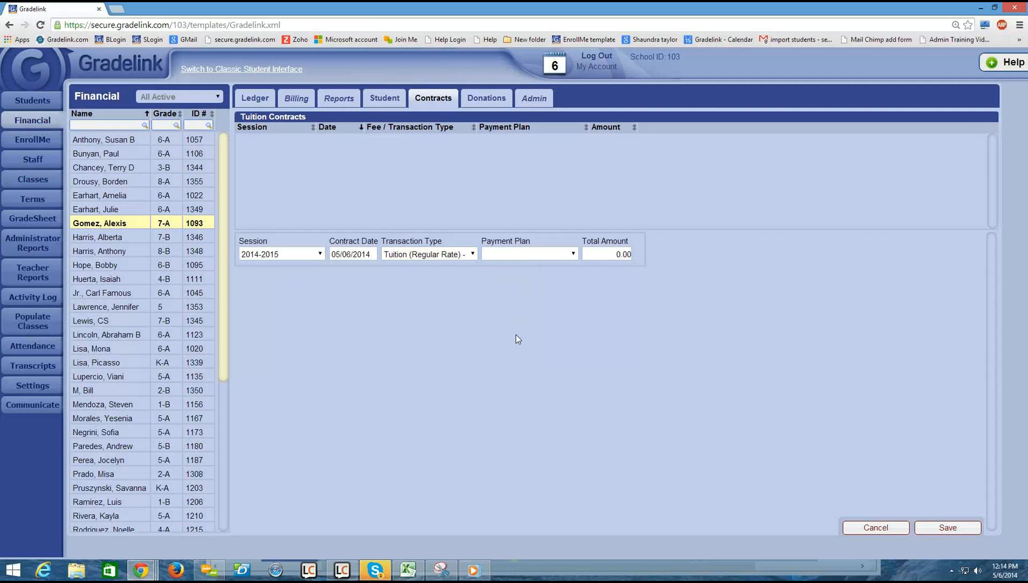
pyautogui.click(505, 254)
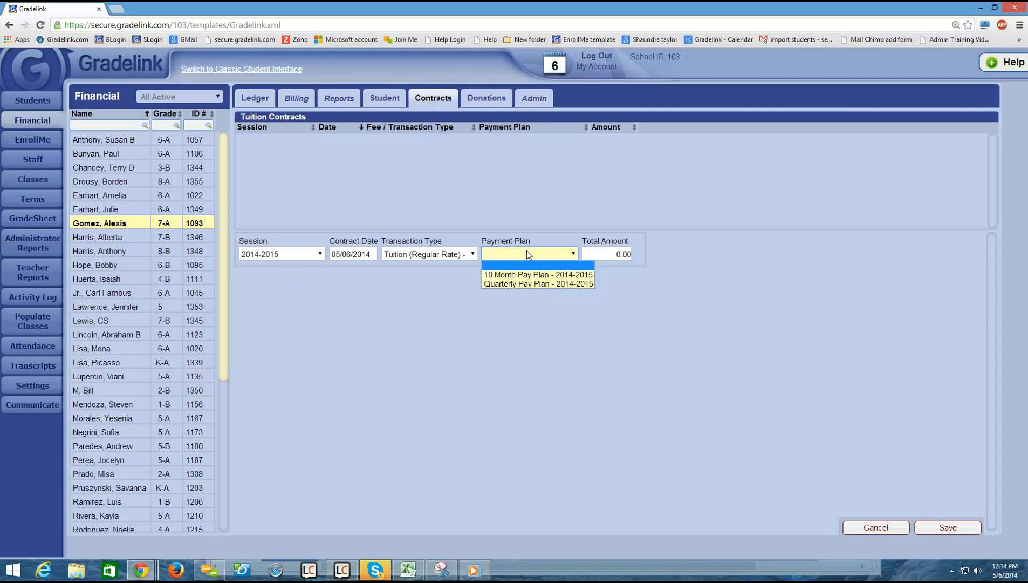
pyautogui.click(514, 274)
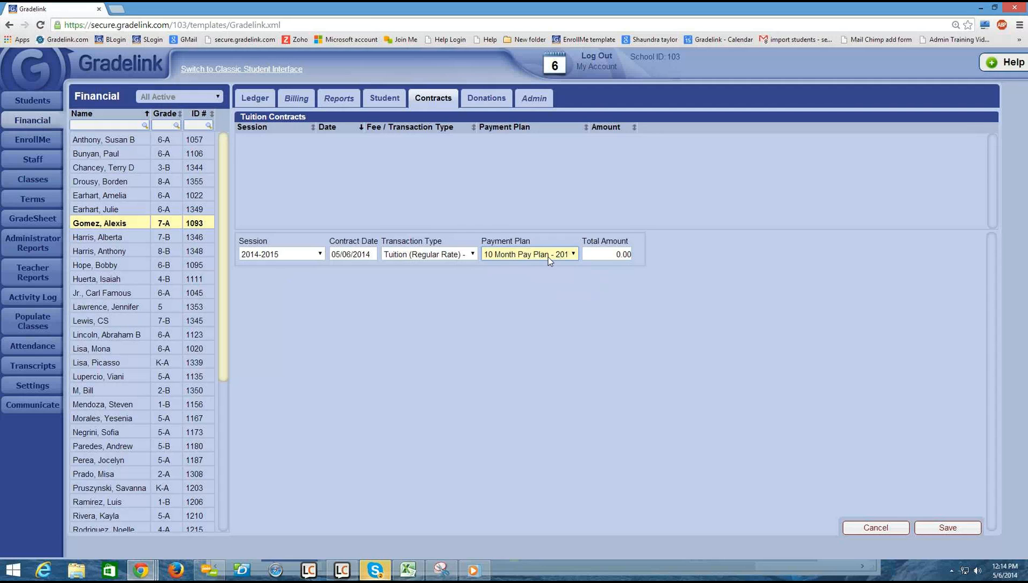
# Step: Set the contract's total amount to 3.00 and save the contract
pyautogui.click(608, 254)
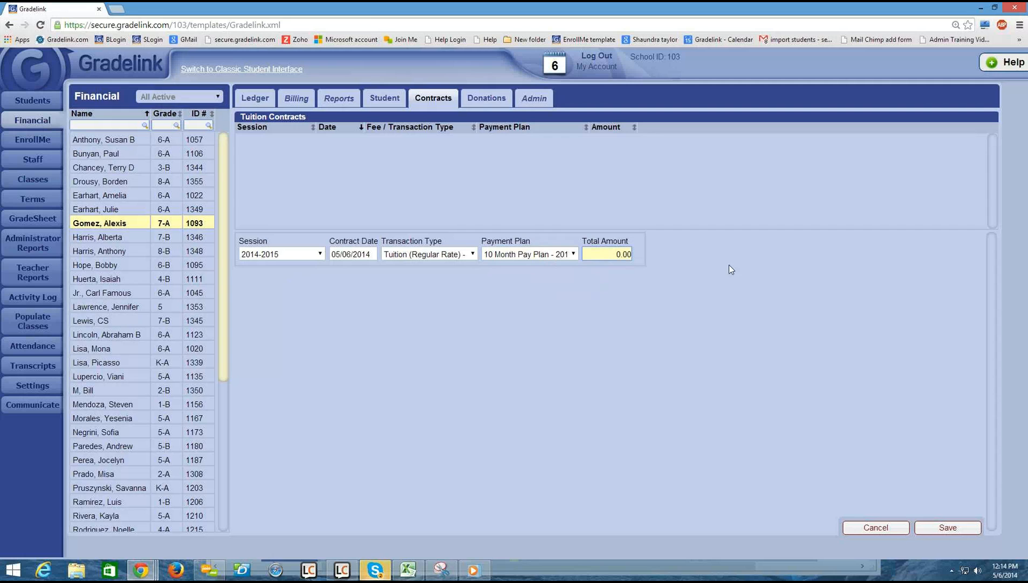
pyautogui.press('Delete')
pyautogui.press('Delete')
pyautogui.press('Delete')
pyautogui.press('Delete')
pyautogui.click(957, 530)
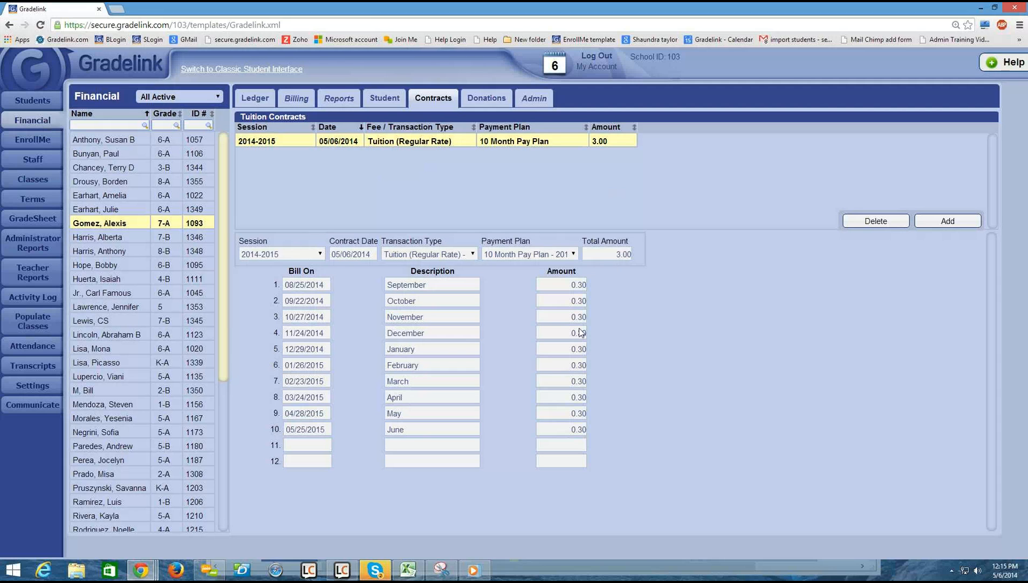
# Step: Delete the 7-A student's saved 3.00 tuition contract
pyautogui.click(622, 252)
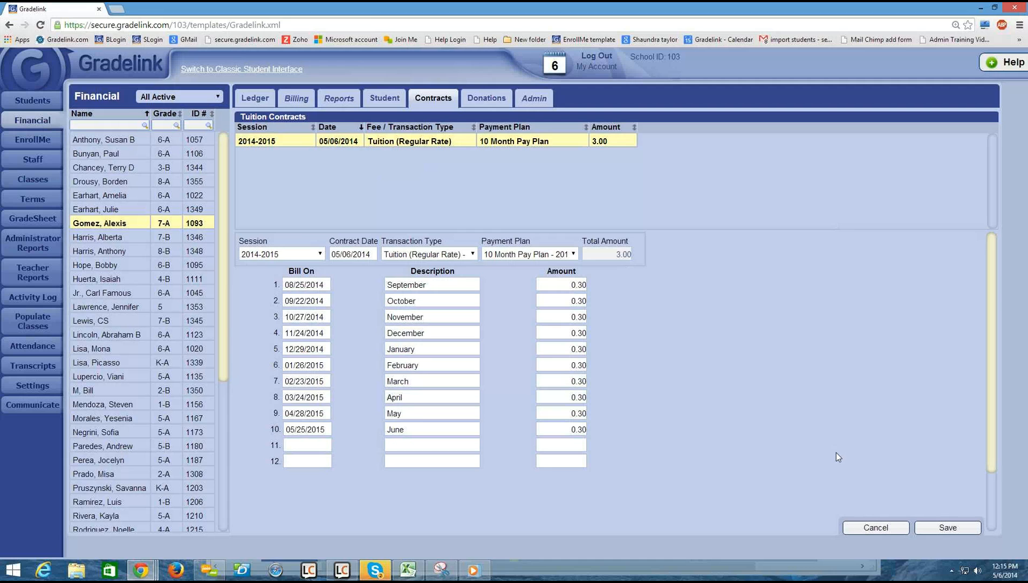
pyautogui.click(864, 527)
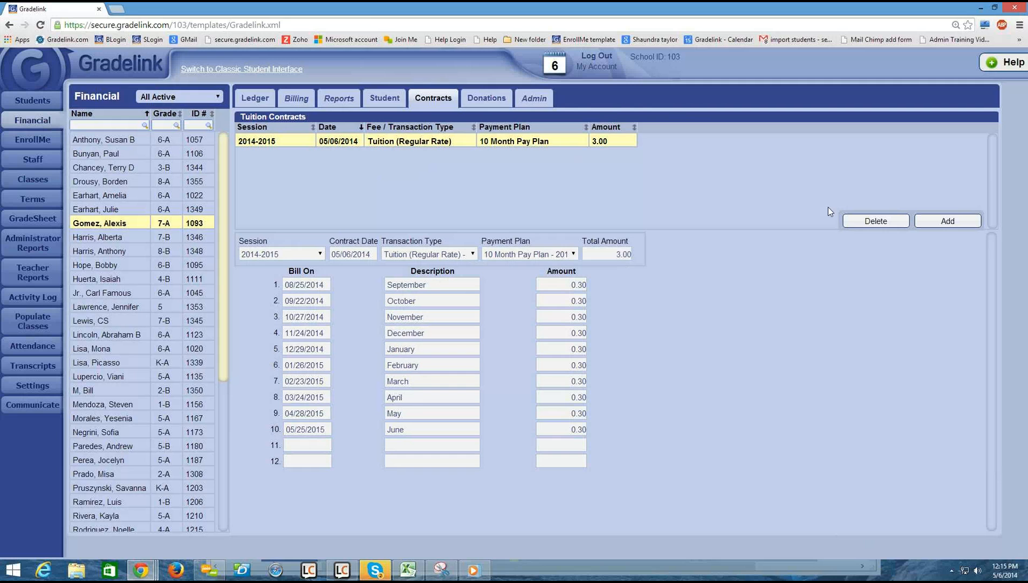
pyautogui.click(864, 221)
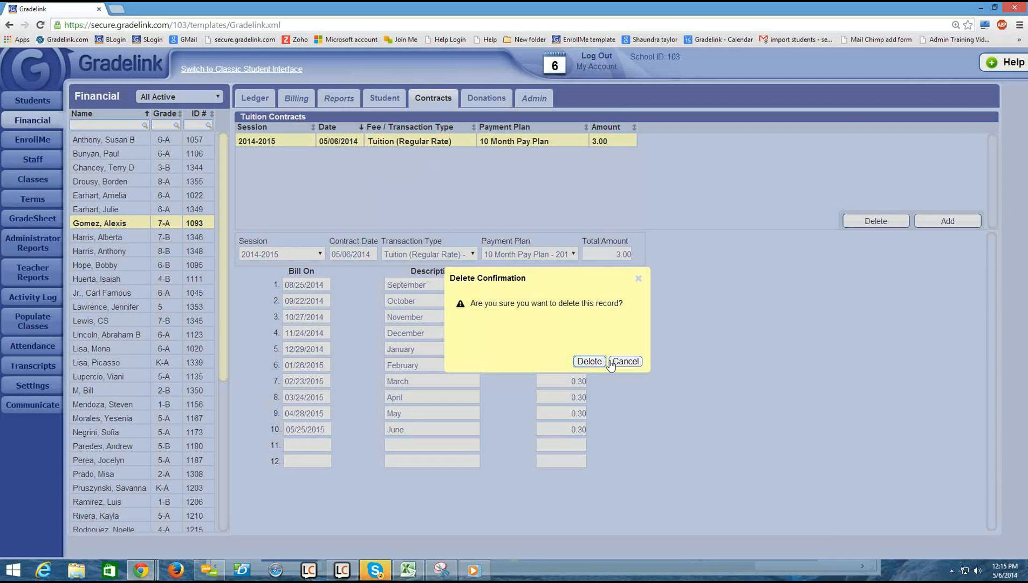
pyautogui.click(589, 361)
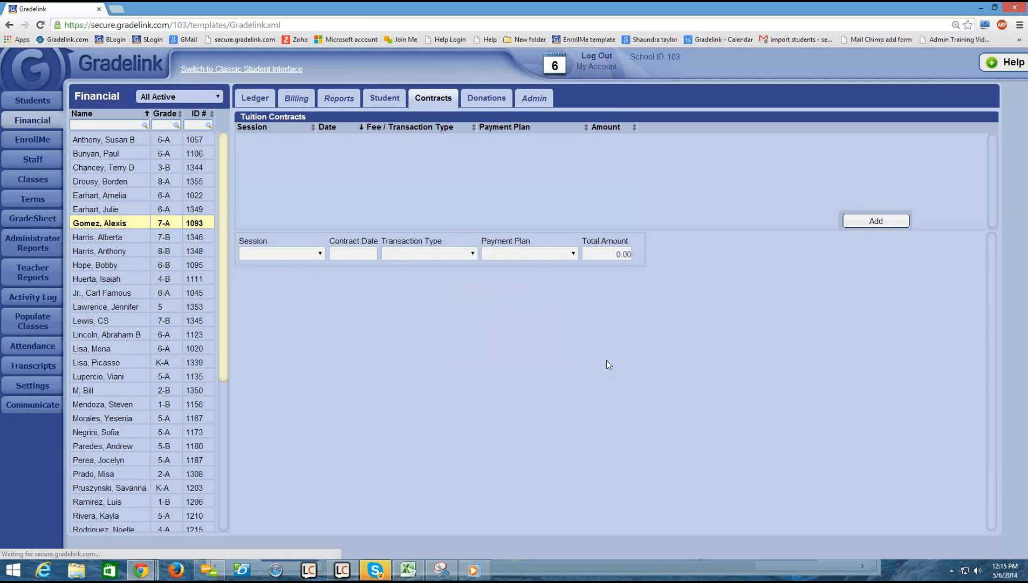
# Step: Add a 2014-2015 contract for the 7-A student dated 5/6/2014, using Tuition (Regular Rate) and the 10 Month Pay Plan
pyautogui.click(884, 219)
pyautogui.click(306, 251)
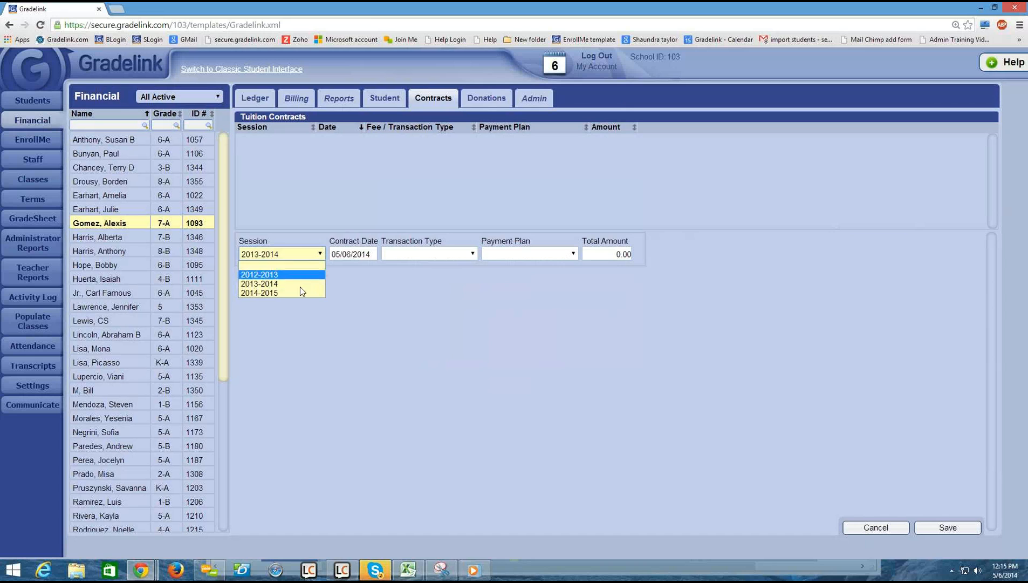
pyautogui.click(361, 254)
pyautogui.click(459, 288)
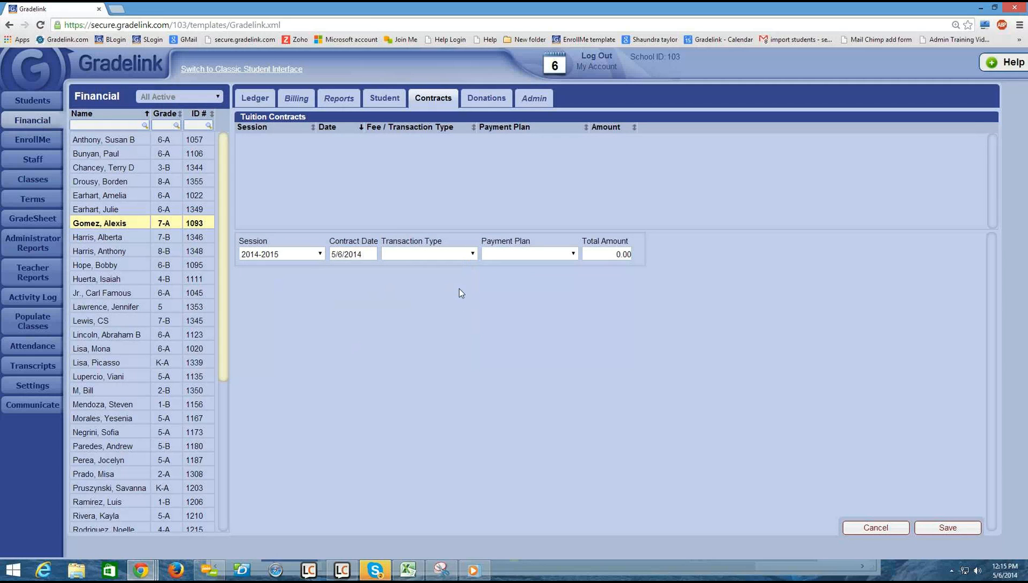
pyautogui.click(438, 257)
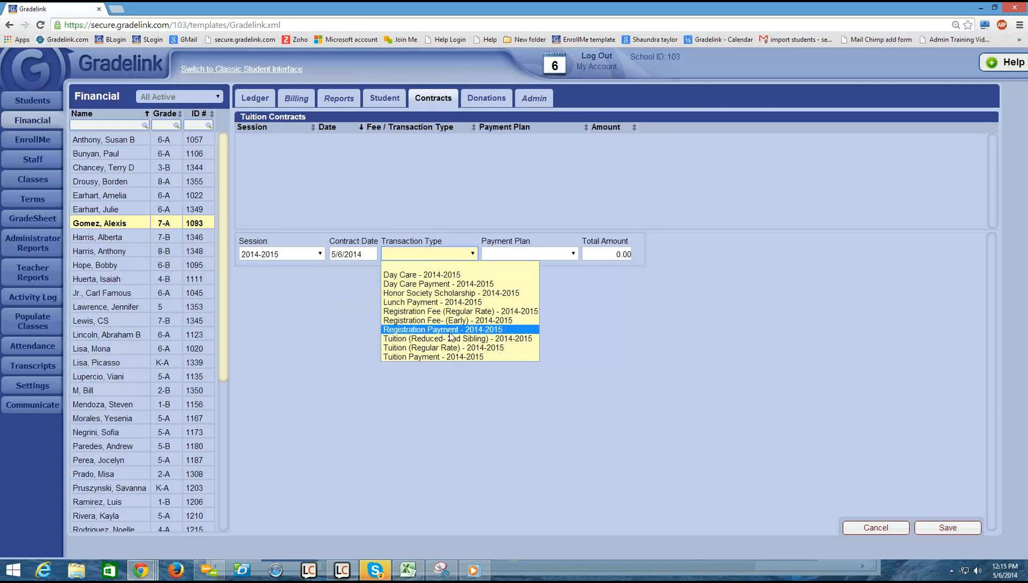
pyautogui.click(451, 347)
pyautogui.click(520, 254)
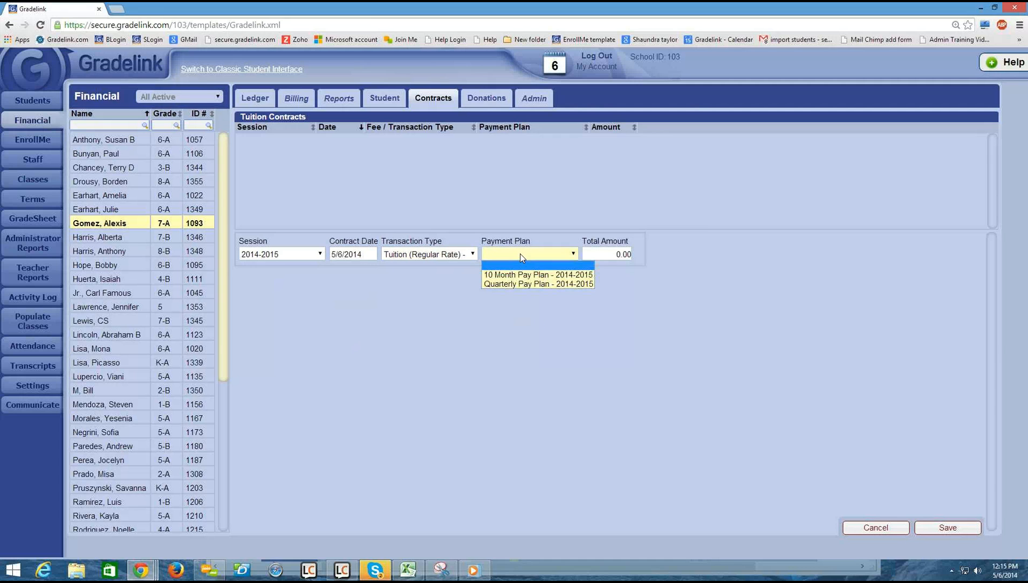
pyautogui.click(521, 274)
# Step: Set the 10-month contract's total amount to 3000 and save it
pyautogui.click(617, 256)
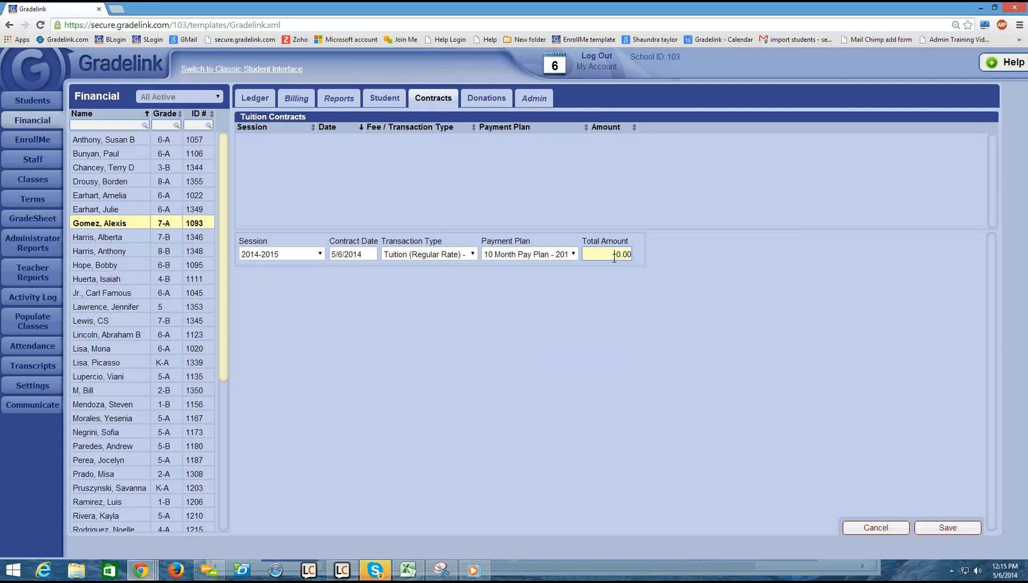
pyautogui.press('Delete')
pyautogui.press('Delete')
pyautogui.write('3000')
pyautogui.click(960, 532)
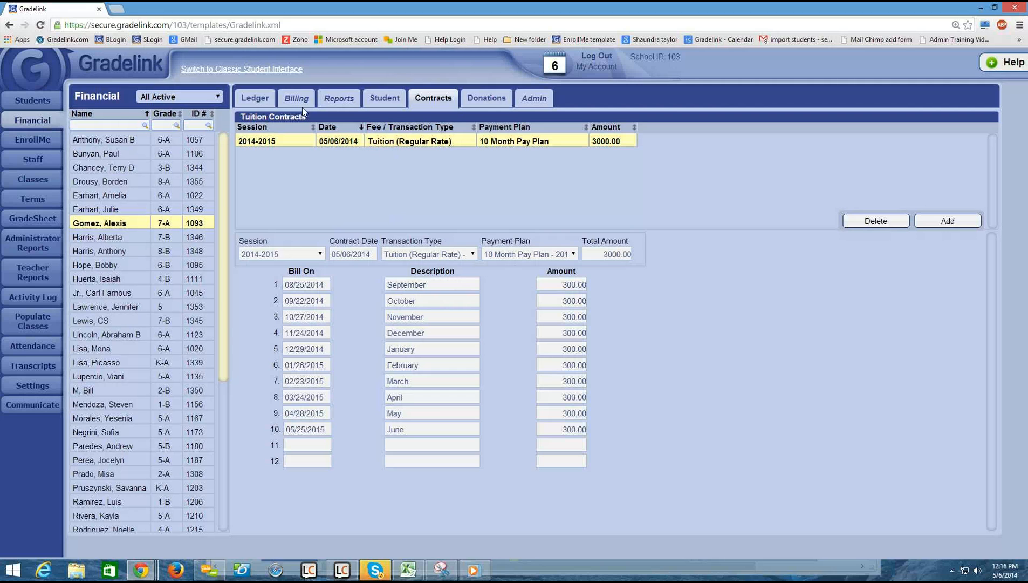
# Step: Start a 2014-2015 contract for the next listed student, in grade 7-B, using Tuition (Regular Rate) and the Quarterly Pay Plan
pyautogui.click(119, 239)
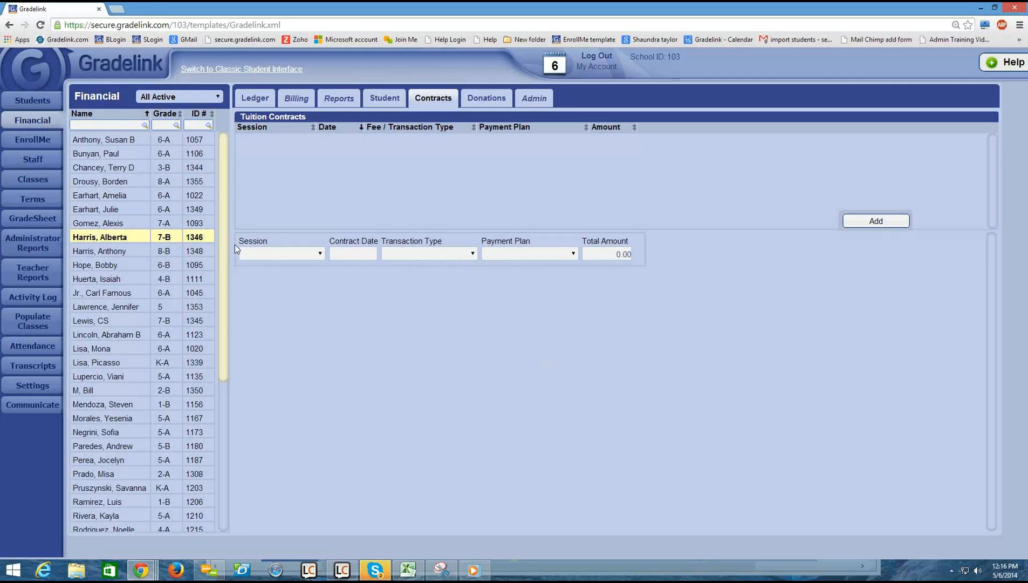
pyautogui.click(180, 227)
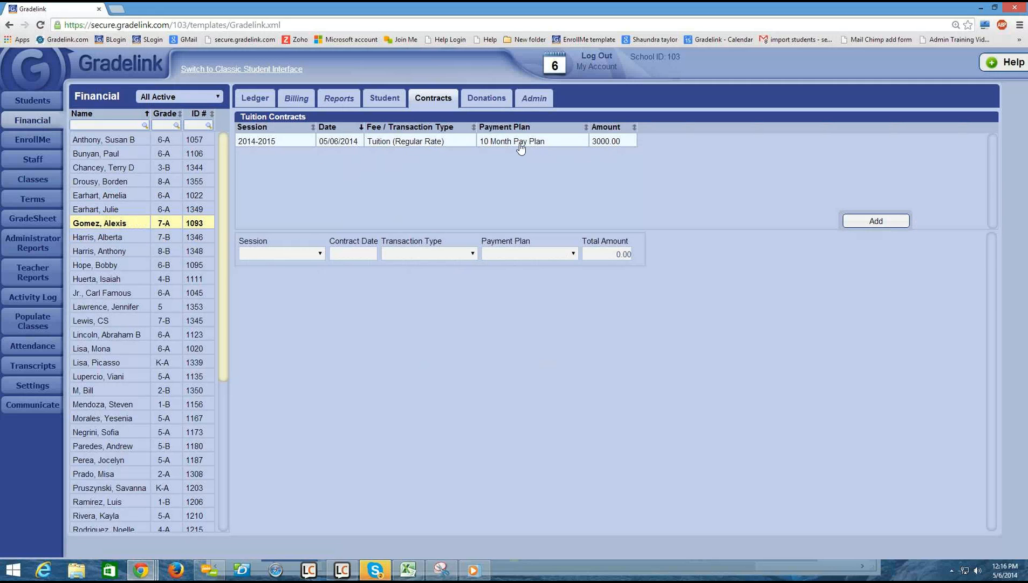
pyautogui.click(140, 236)
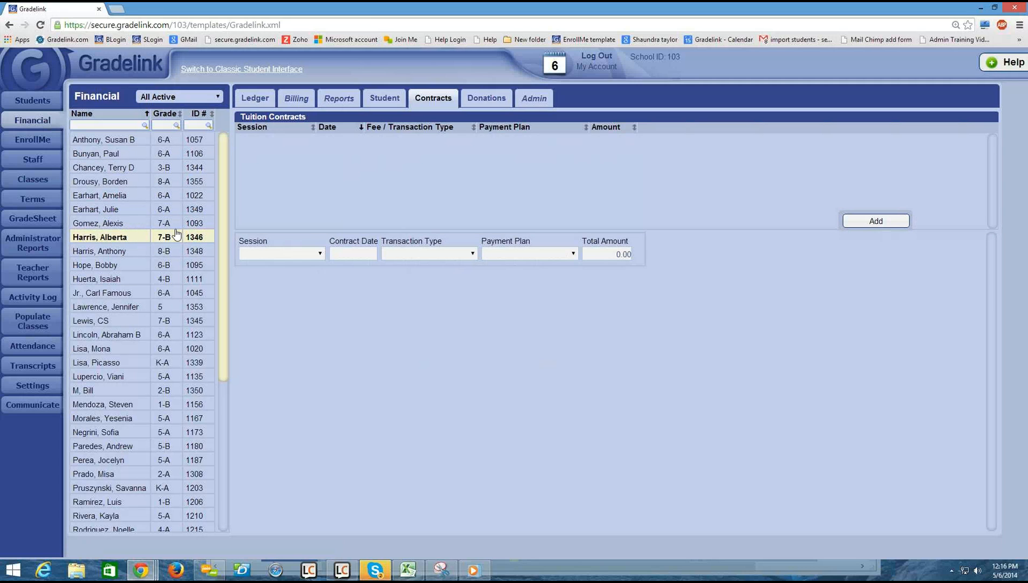
pyautogui.click(268, 253)
pyautogui.click(265, 293)
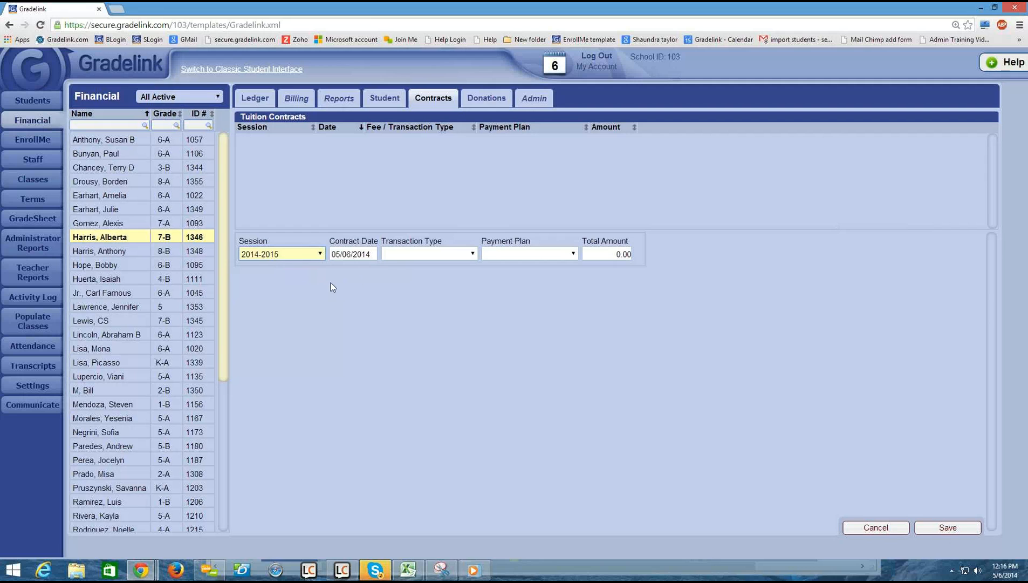
pyautogui.click(418, 254)
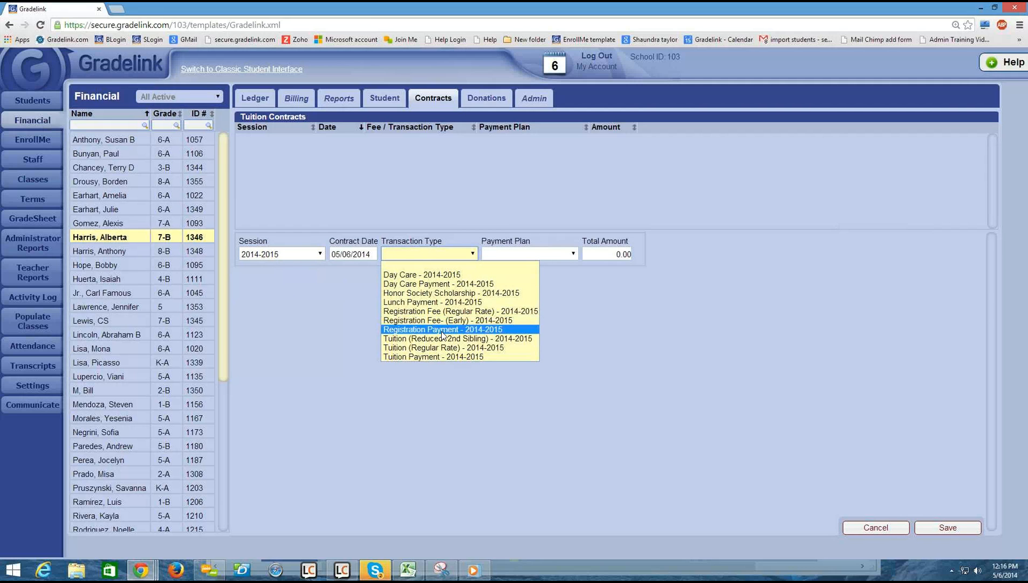
pyautogui.click(413, 348)
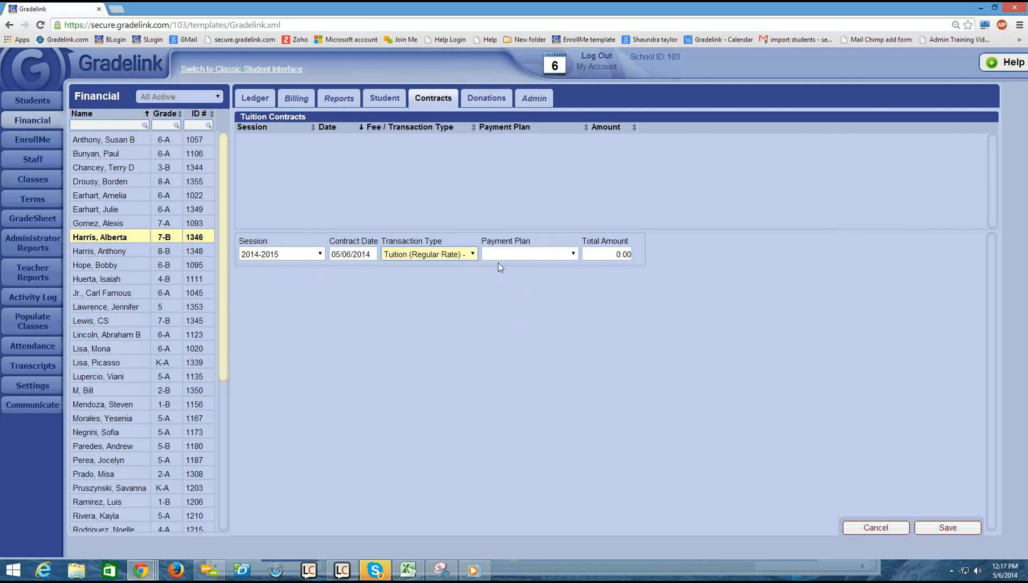
pyautogui.click(520, 253)
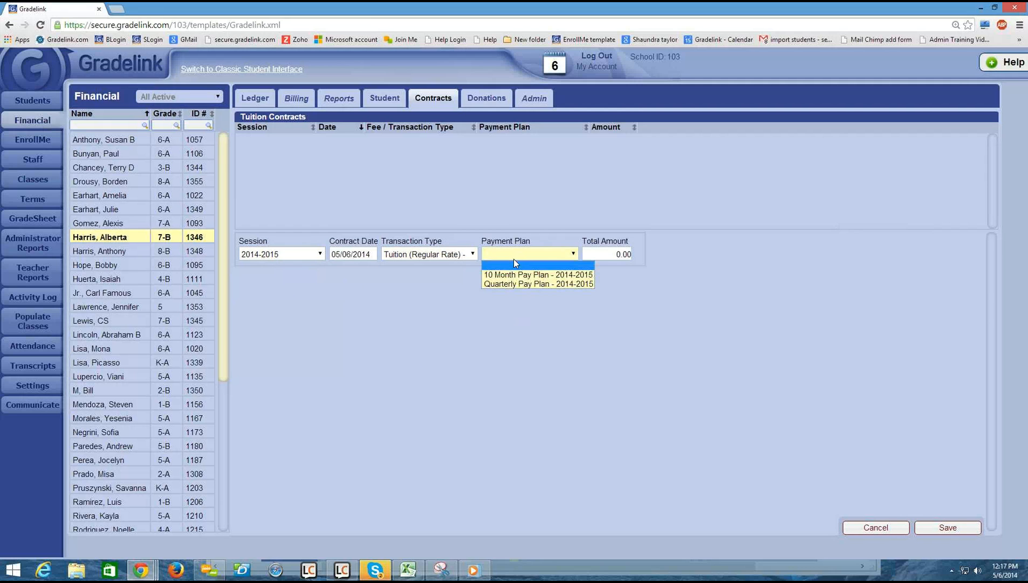
pyautogui.click(540, 282)
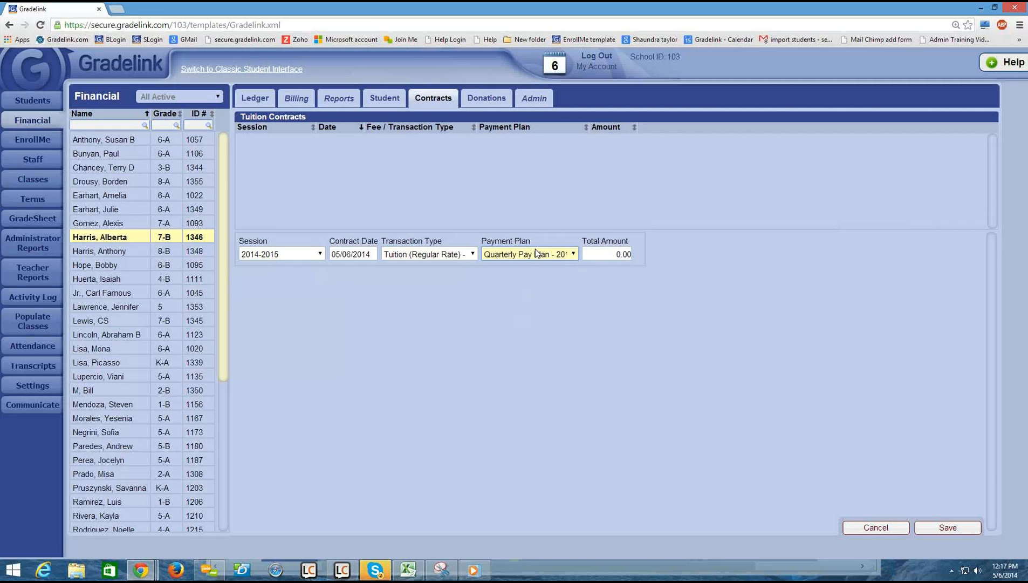
# Step: Set the quarterly contract's total amount to 3000 and save it
pyautogui.click(607, 254)
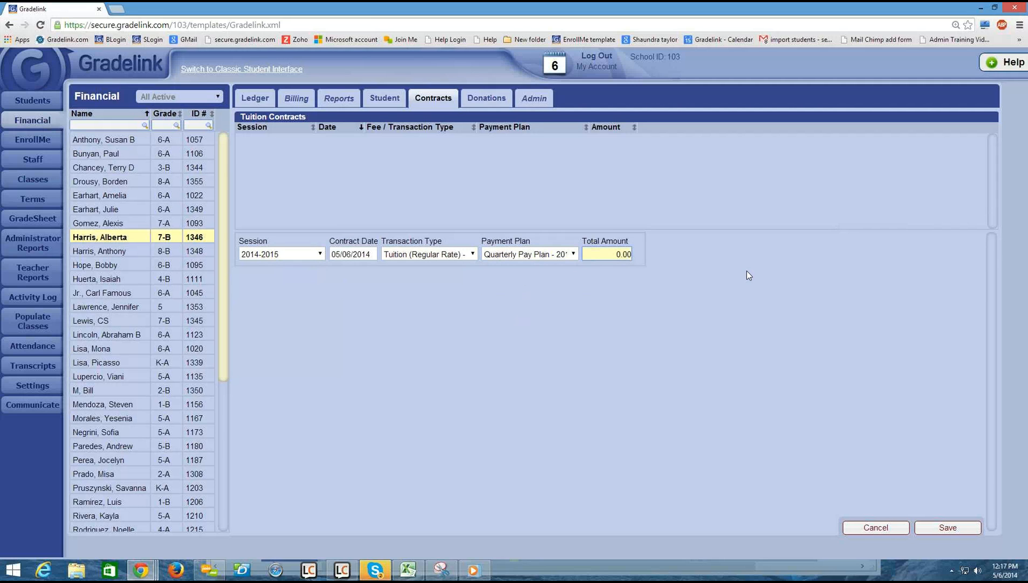
pyautogui.press('Delete')
pyautogui.press('Delete')
pyautogui.write('3000')
pyautogui.click(961, 528)
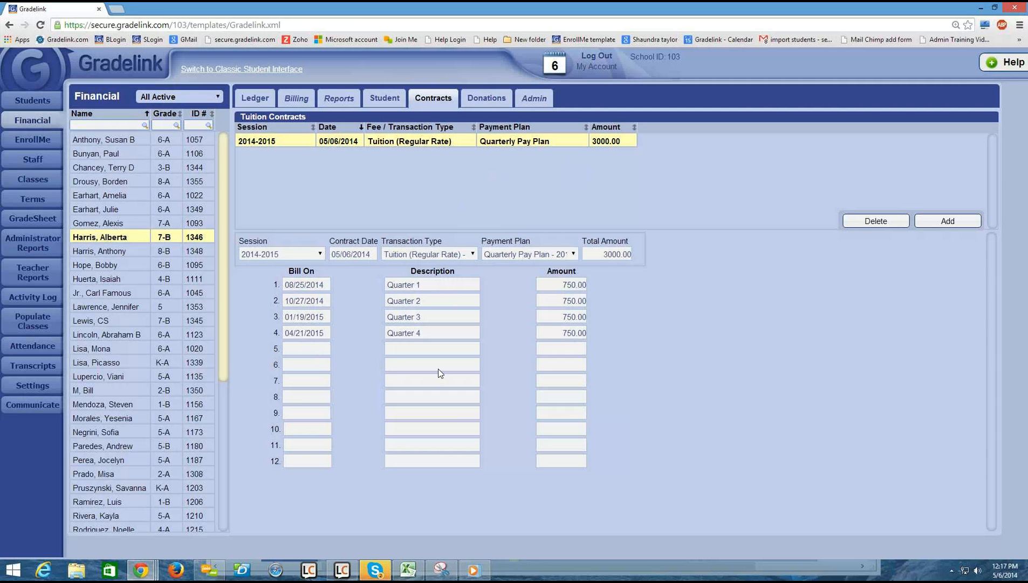
# Step: Start a 2014-2015 contract for the 4-B student, using Tuition (Reduced- 2nd Sibling) and the 10 Month Pay Plan
pyautogui.moveTo(221, 201); pyautogui.dragTo(215, 262)
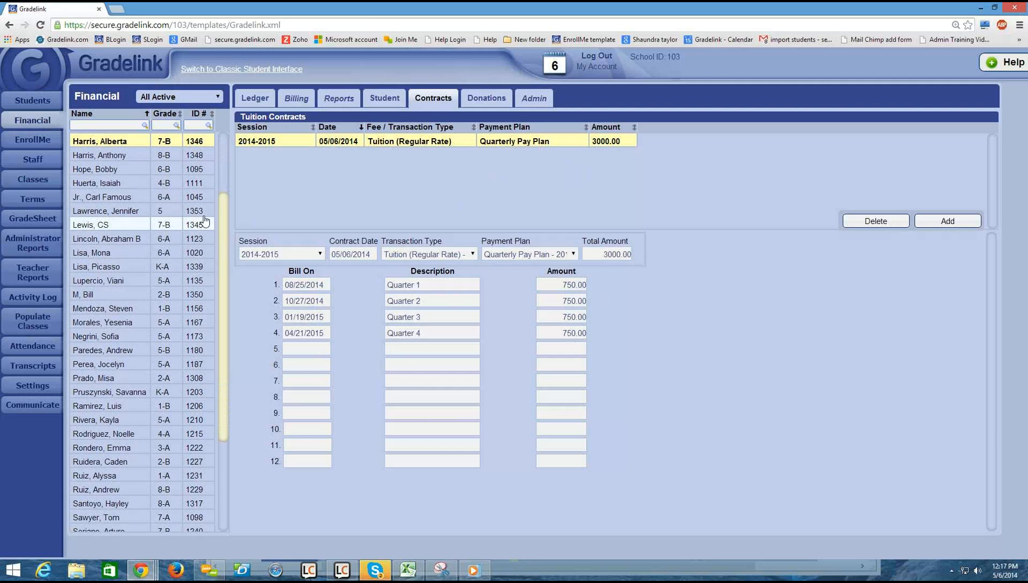
pyautogui.click(206, 183)
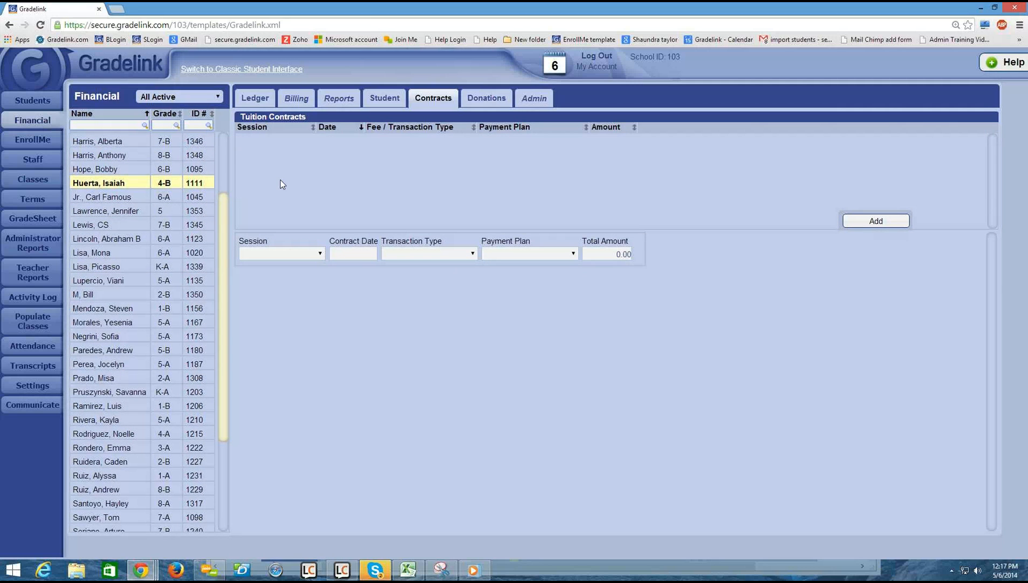
pyautogui.click(310, 255)
pyautogui.click(292, 293)
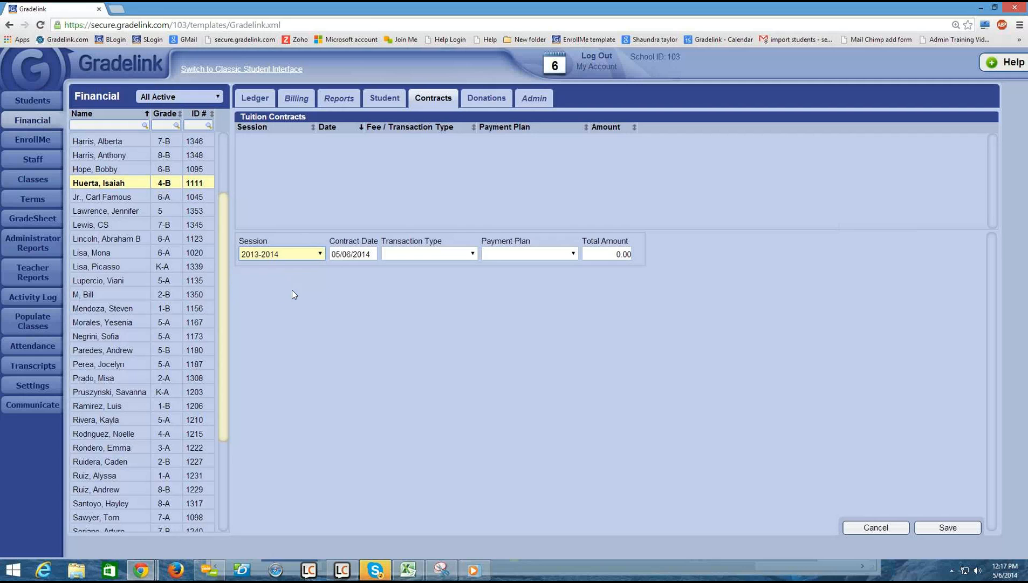
pyautogui.click(414, 258)
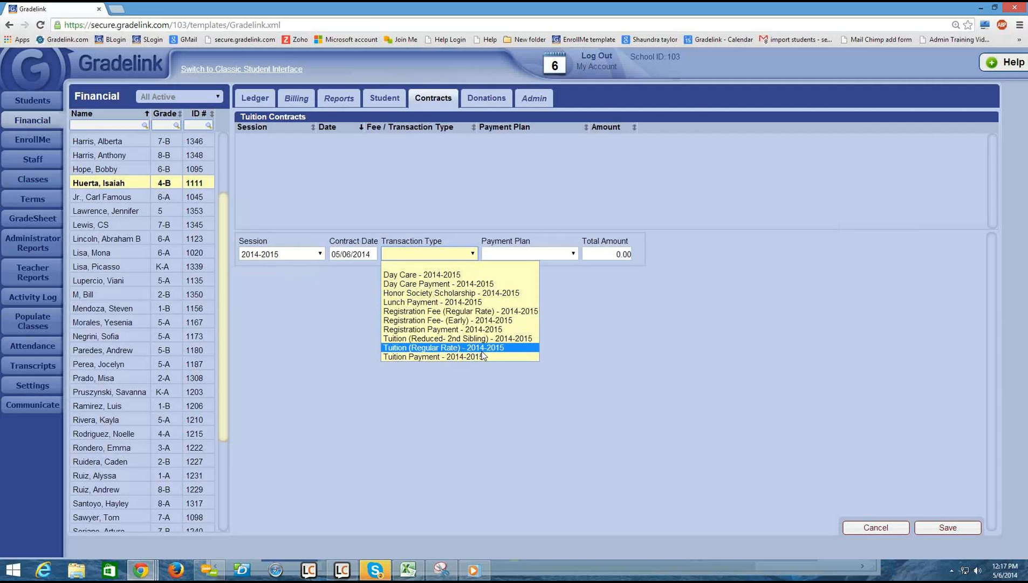
pyautogui.click(470, 340)
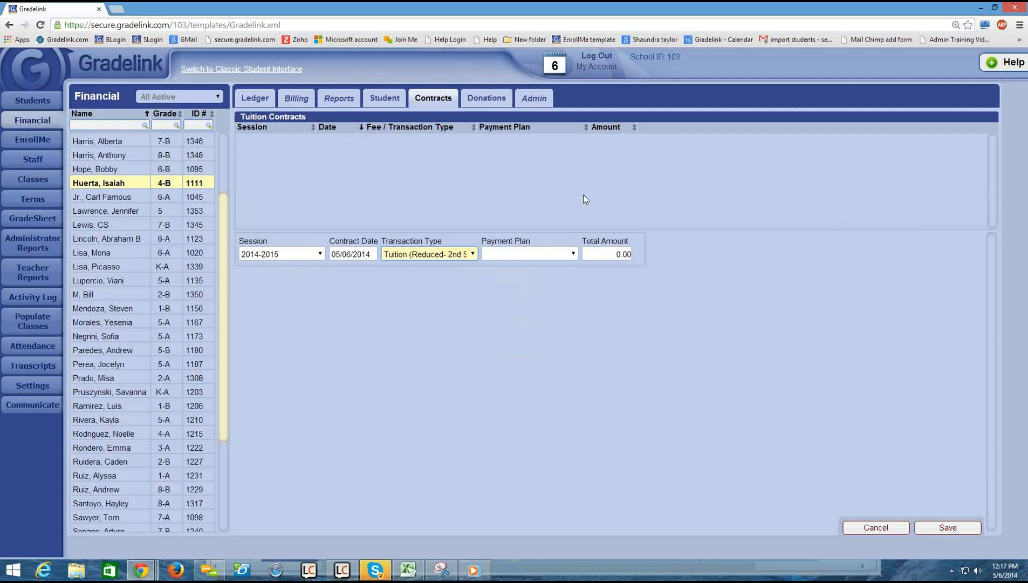
pyautogui.click(550, 252)
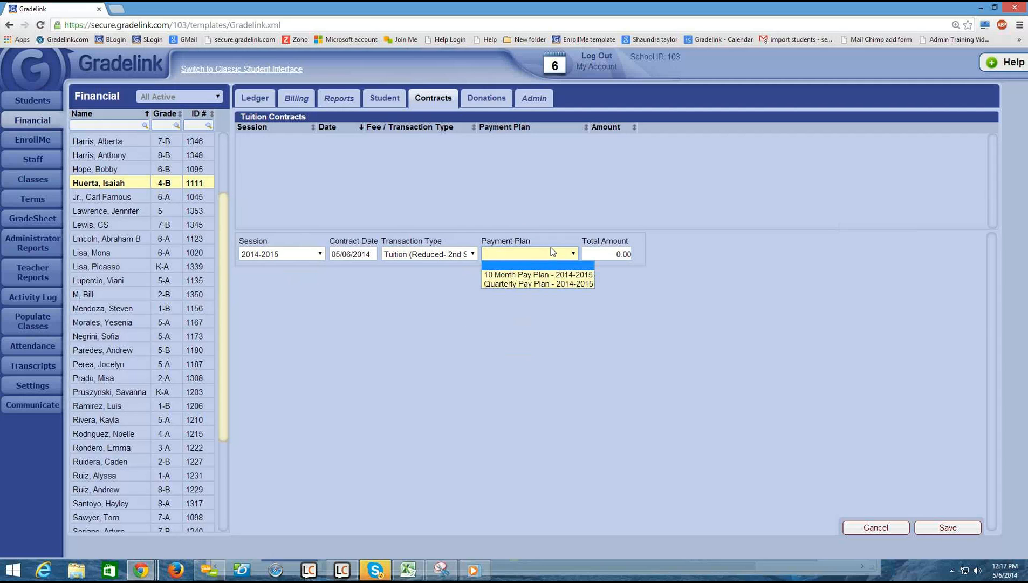
pyautogui.click(516, 276)
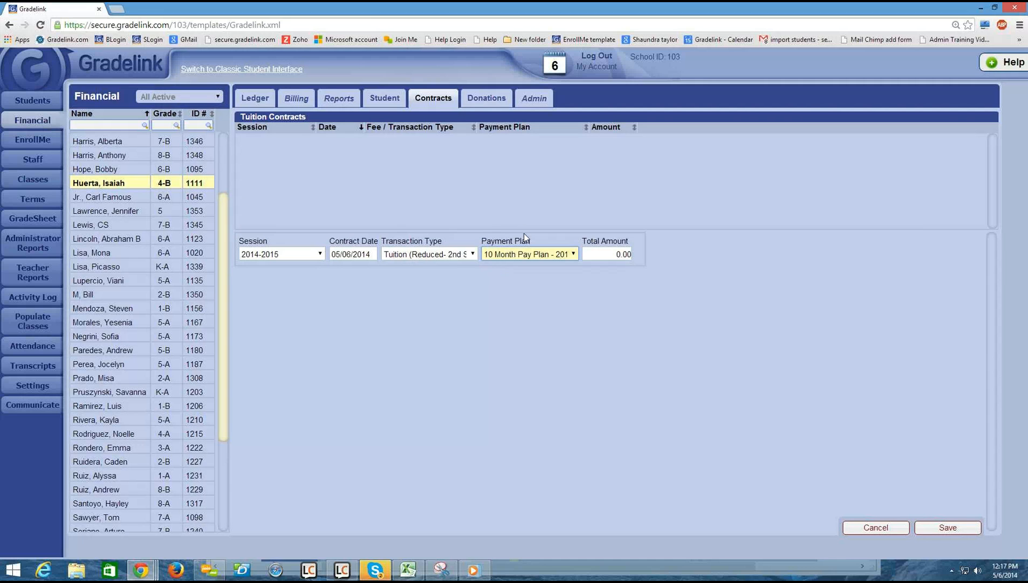
# Step: Set the 4-B student's contract total to 2500 and save it
pyautogui.click(608, 256)
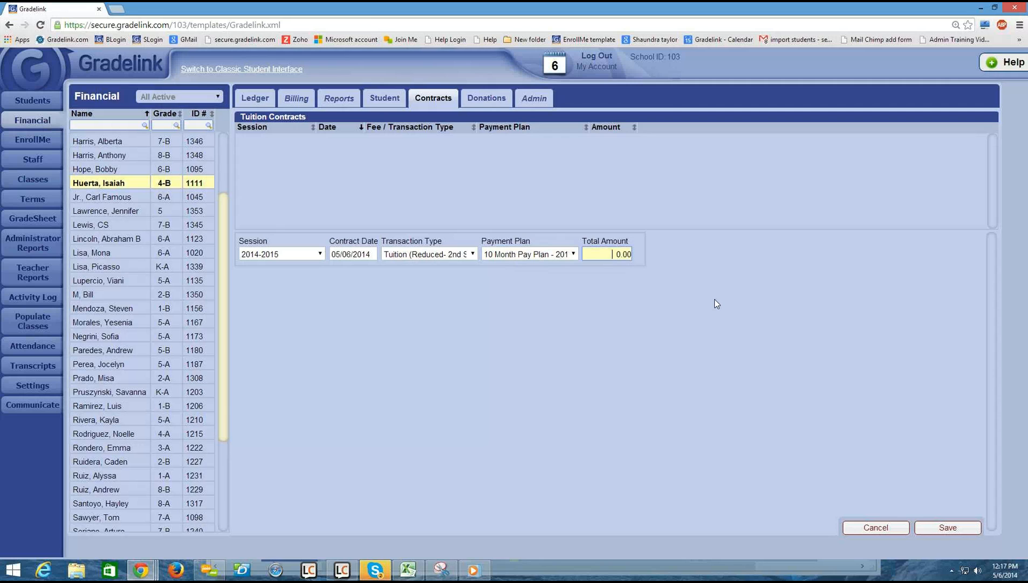
pyautogui.press('Delete')
pyautogui.press('Delete')
pyautogui.write('2500')
pyautogui.click(945, 528)
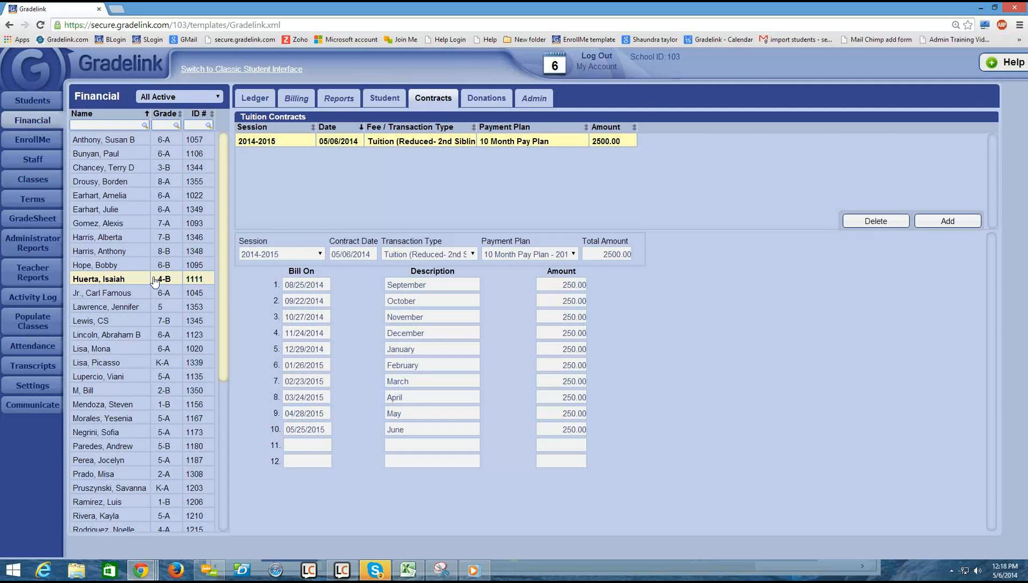
# Step: Start a 2014-2015 contract for the 6-A student listed just below, using Tuition (Reduced- 2nd Sibling) and the Quarterly Pay Plan
pyautogui.click(176, 300)
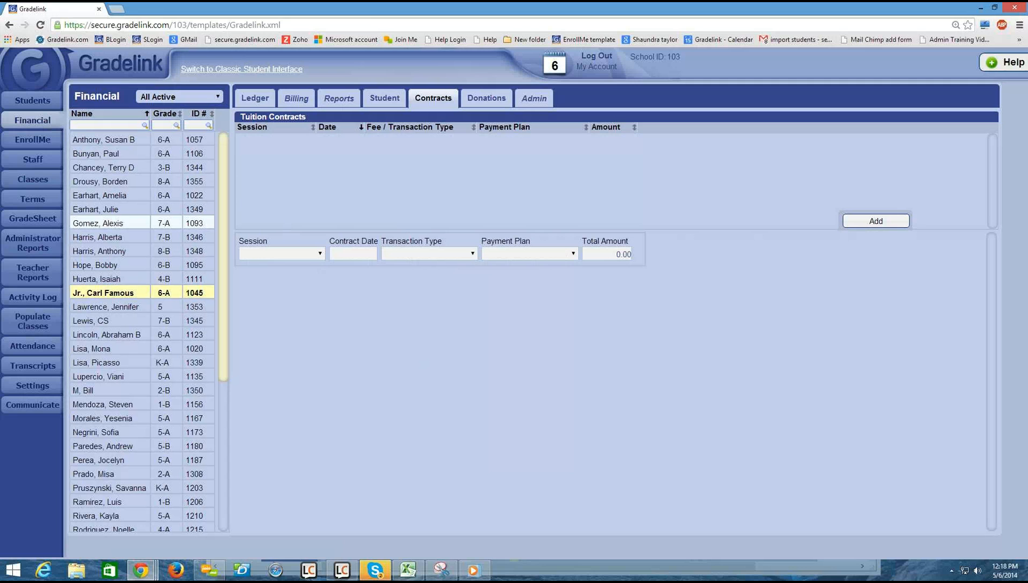
pyautogui.scroll(-3, 226, 257)
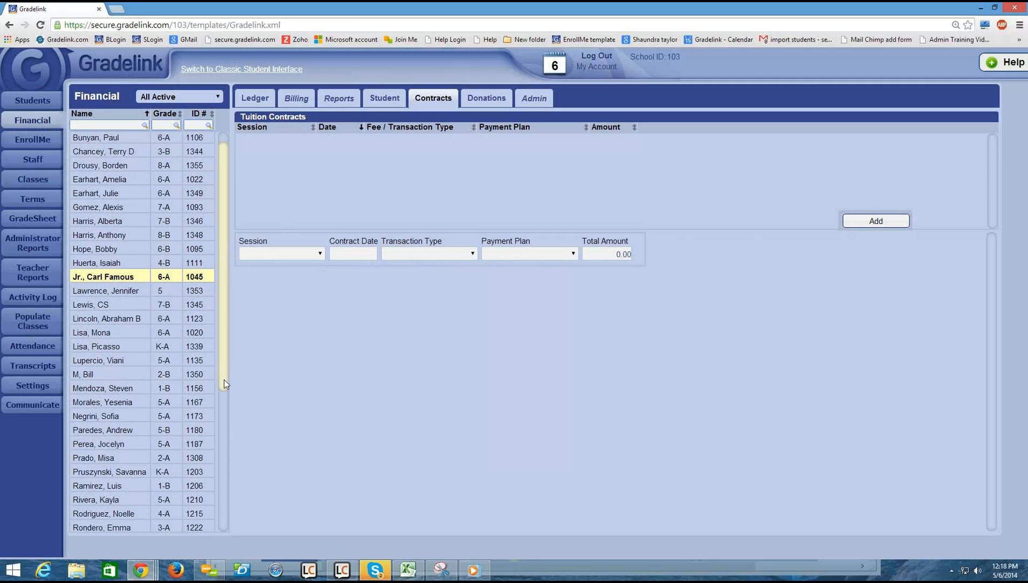
pyautogui.scroll(1, 210, 311)
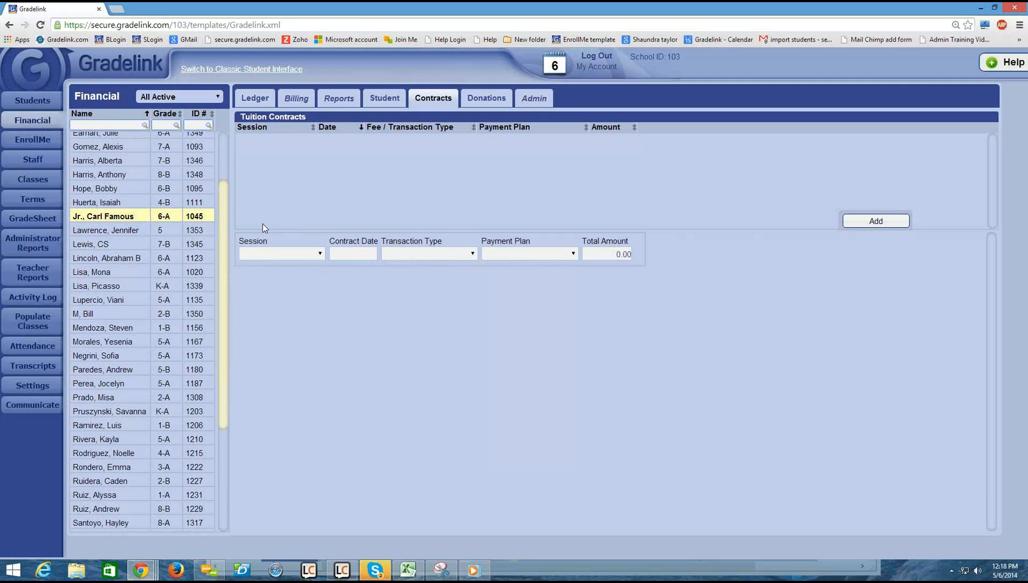
pyautogui.click(276, 255)
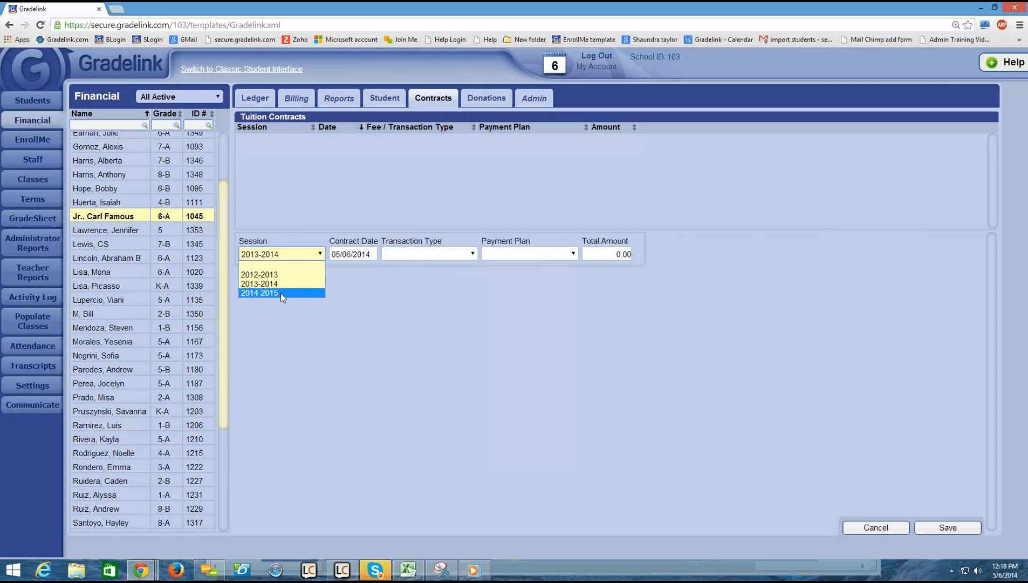
pyautogui.click(282, 293)
pyautogui.click(396, 254)
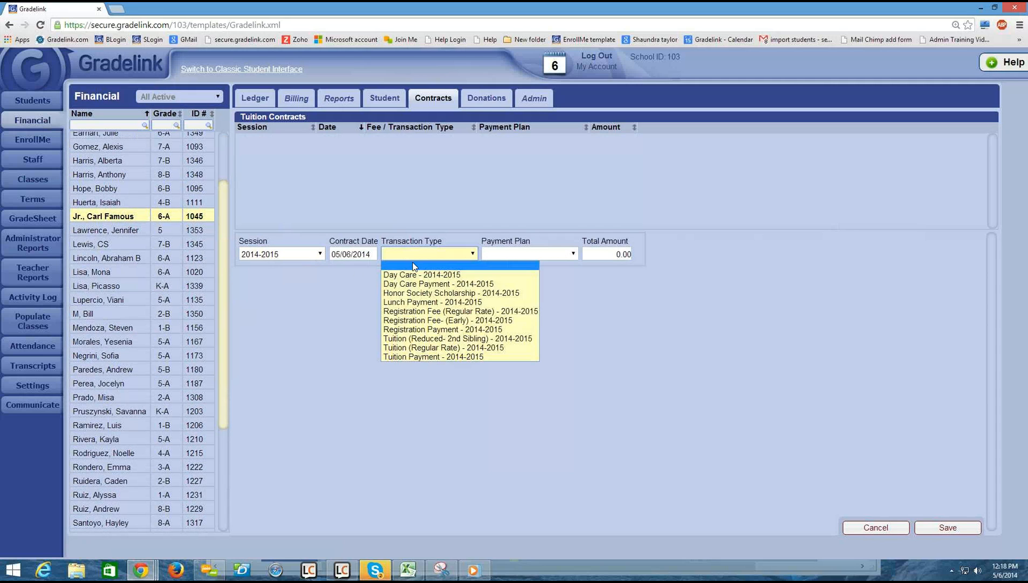
pyautogui.click(418, 339)
pyautogui.click(516, 252)
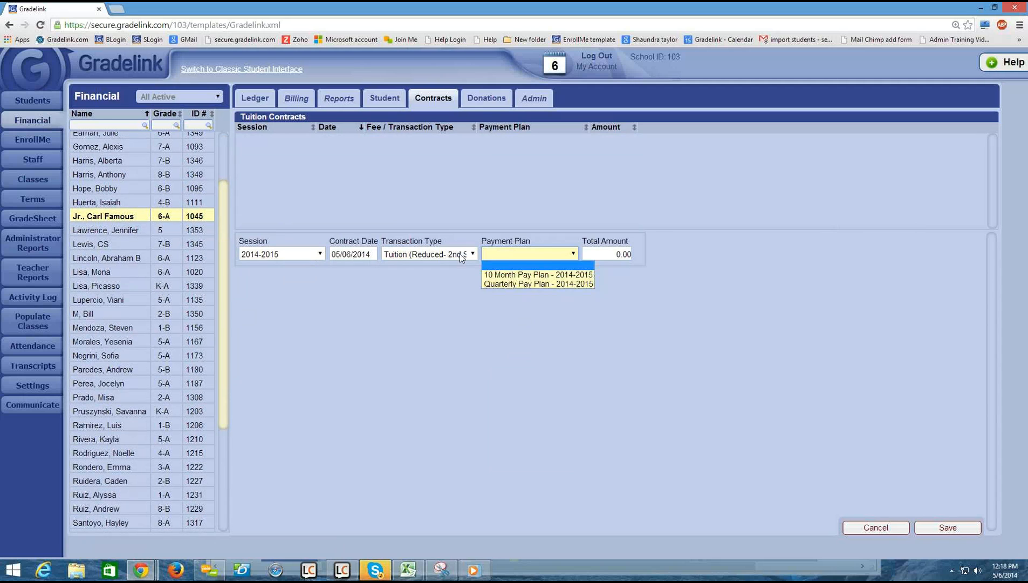
pyautogui.click(521, 284)
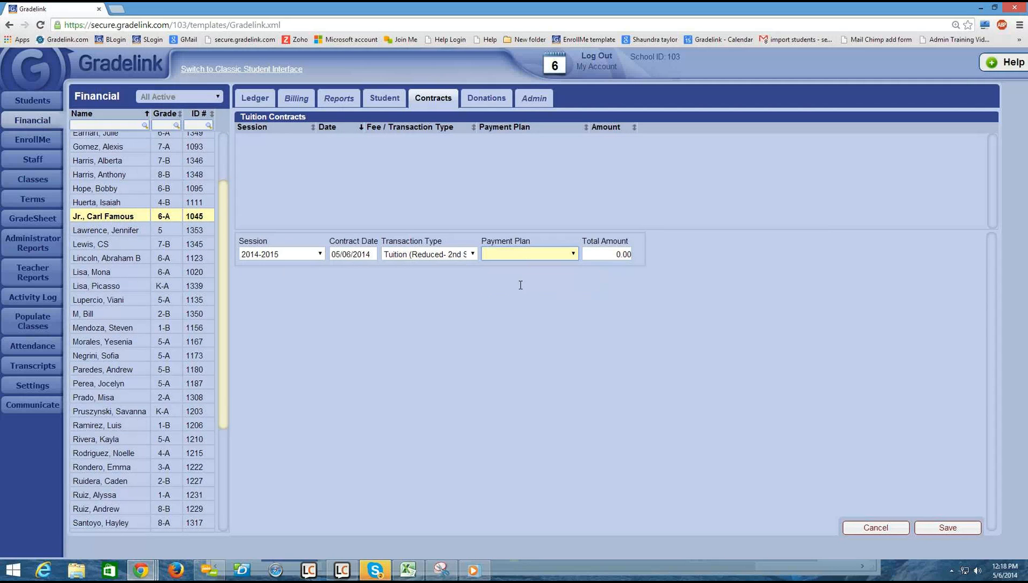
# Step: Set the 6-A student's contract total to 2500 and save it
pyautogui.click(596, 258)
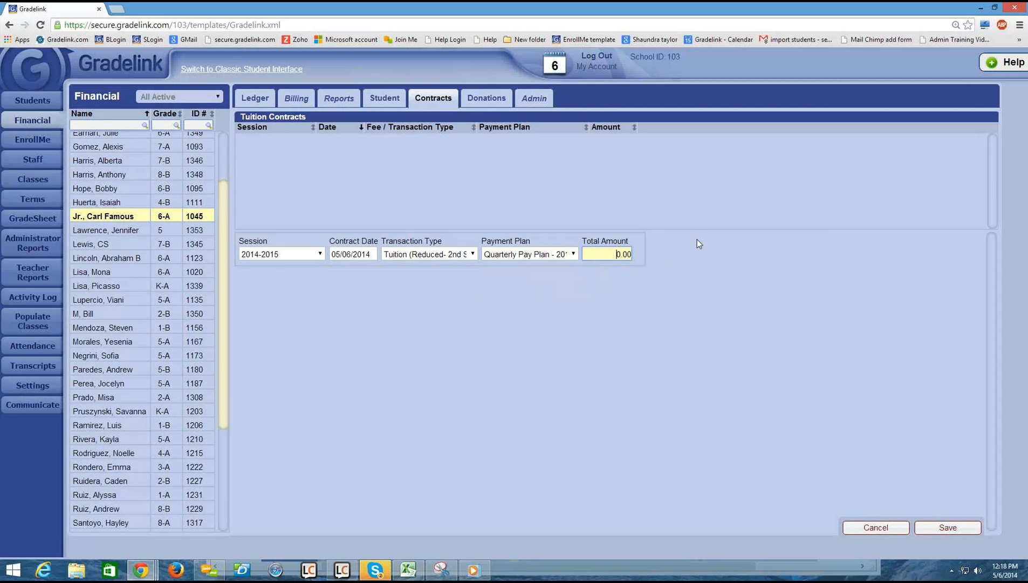
pyautogui.press('Delete')
pyautogui.press('Delete')
pyautogui.write('2500')
pyautogui.click(945, 527)
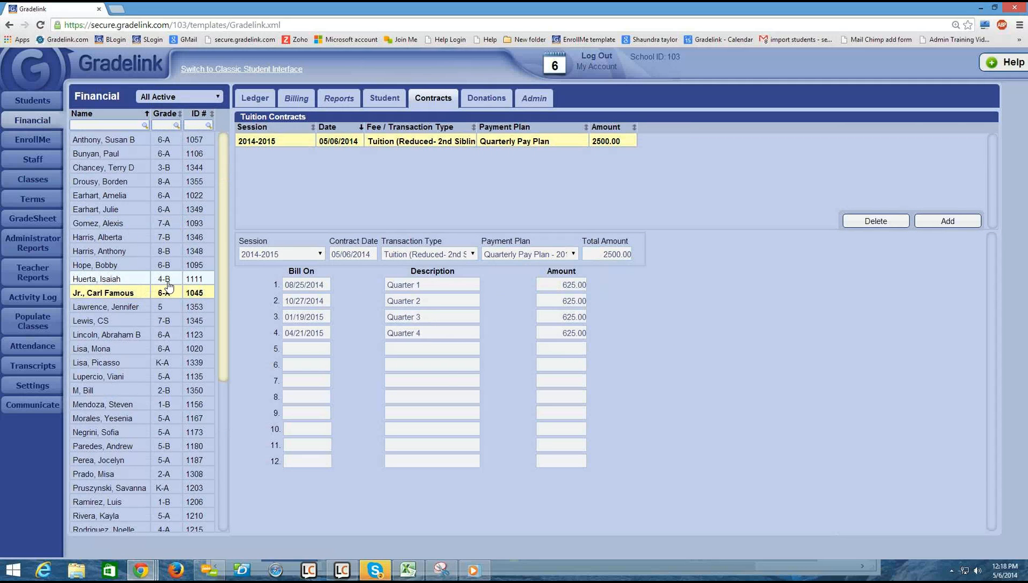
# Step: Review the payment schedules of the saved contracts for the 4-B student and the 7-B student with the quarterly plan
pyautogui.click(197, 278)
pyautogui.click(448, 144)
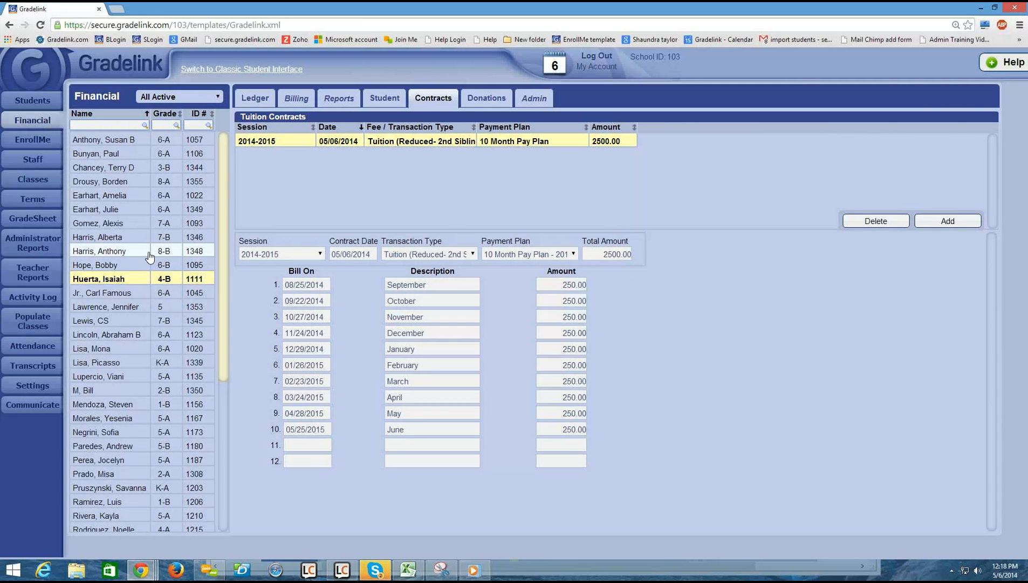
pyautogui.click(141, 237)
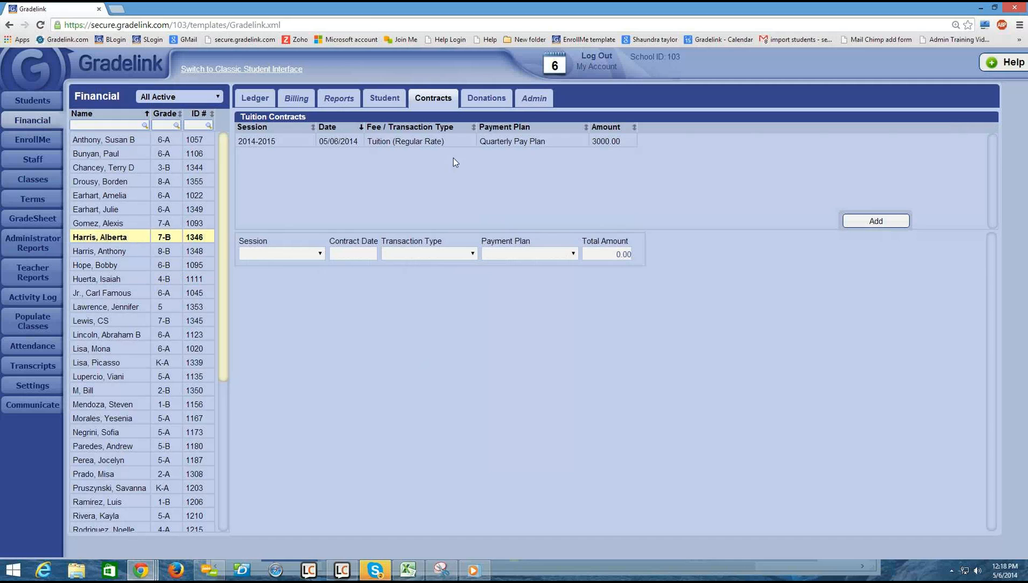
pyautogui.click(458, 142)
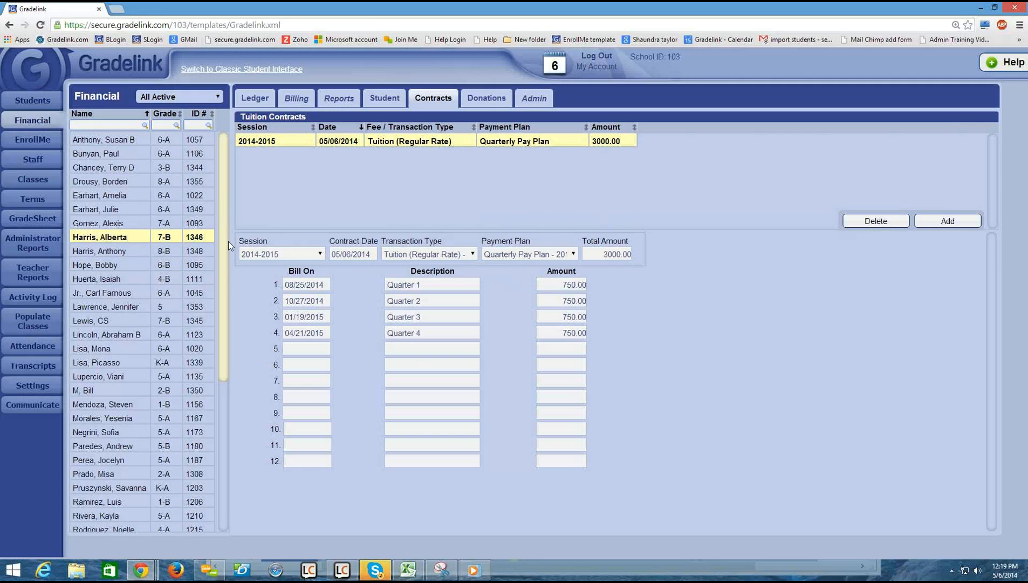
pyautogui.moveTo(226, 241); pyautogui.dragTo(209, 194)
# Step: Add a second 2014-2015 contract for the 7-B student, using Honor Society Scholarship and the Quarterly Pay Plan
pyautogui.click(960, 222)
pyautogui.click(279, 255)
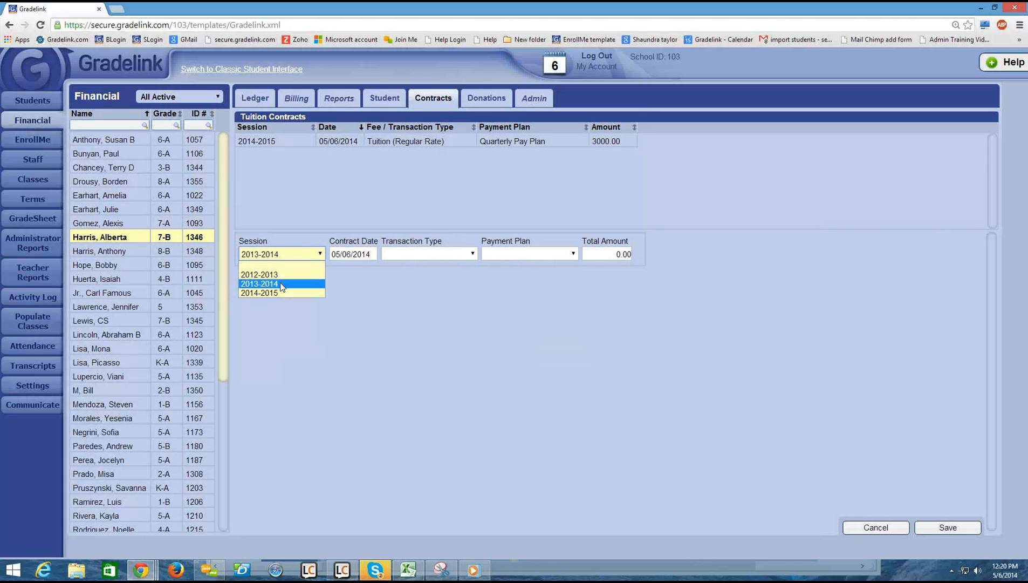
pyautogui.click(300, 285)
pyautogui.click(418, 259)
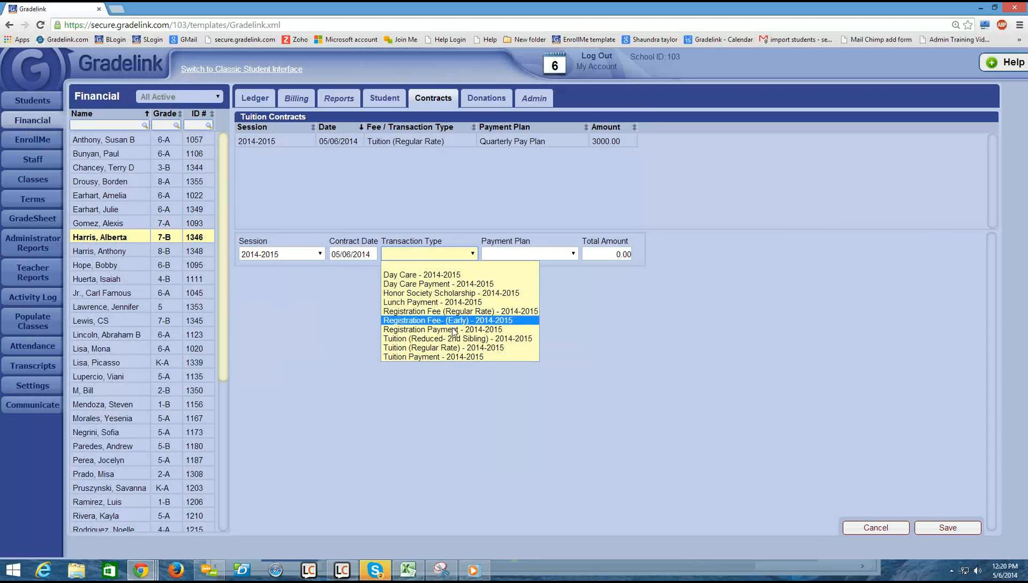
pyautogui.click(442, 284)
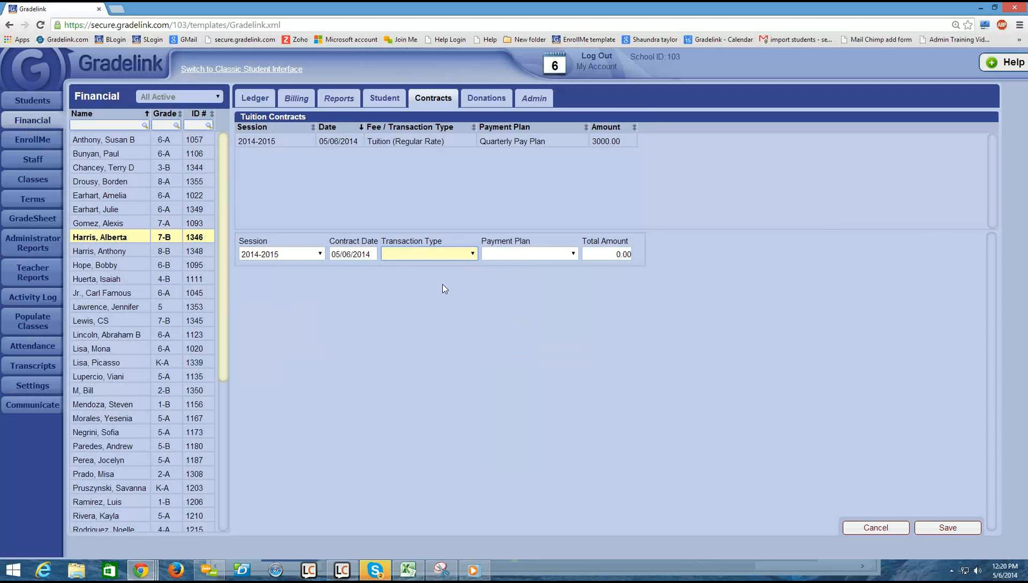
pyautogui.click(521, 255)
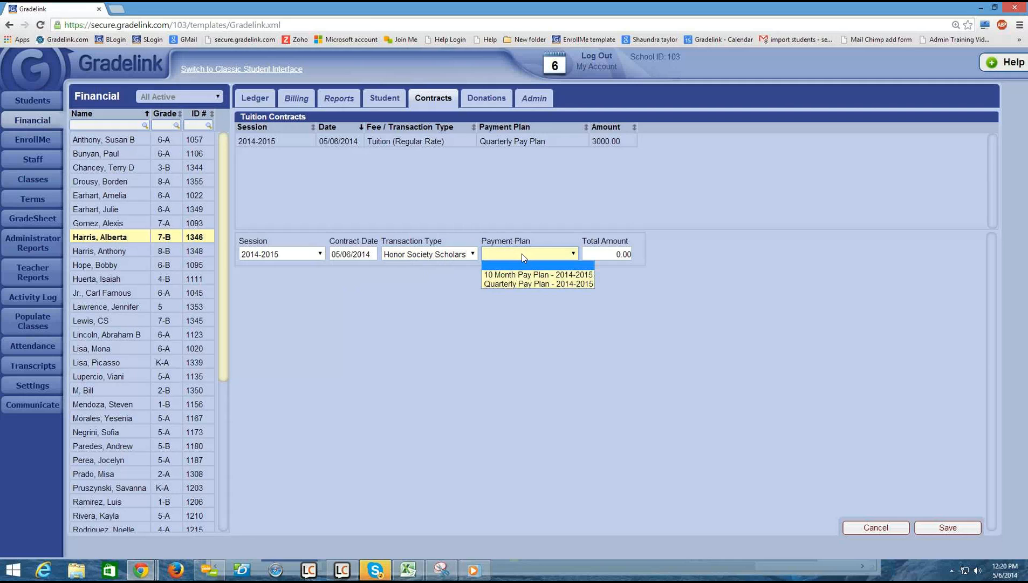
pyautogui.click(528, 282)
# Step: Set the scholarship contract's total amount to 500 and save it
pyautogui.click(600, 256)
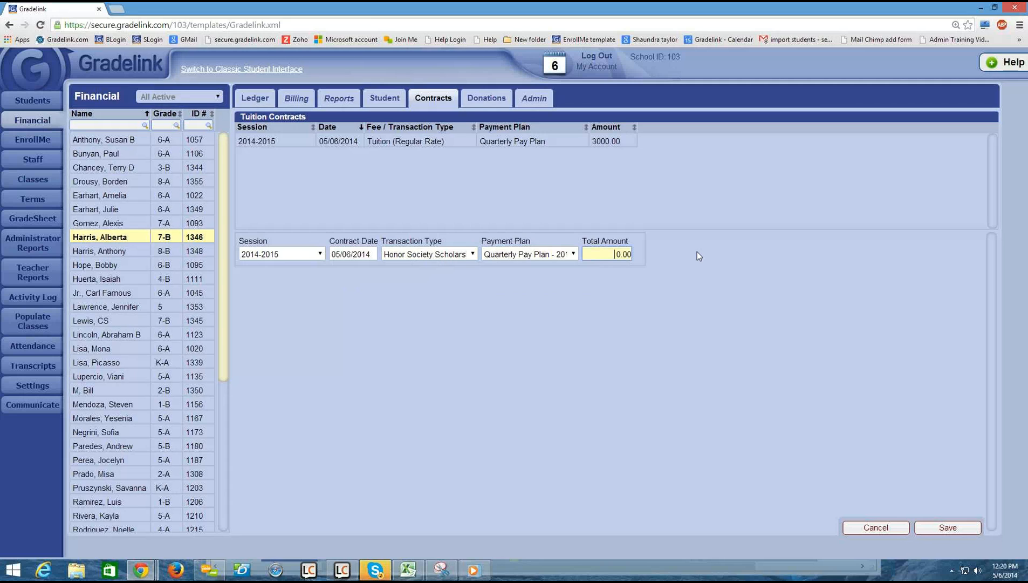
pyautogui.press('Delete')
pyautogui.press('Delete')
pyautogui.write('500')
pyautogui.click(953, 528)
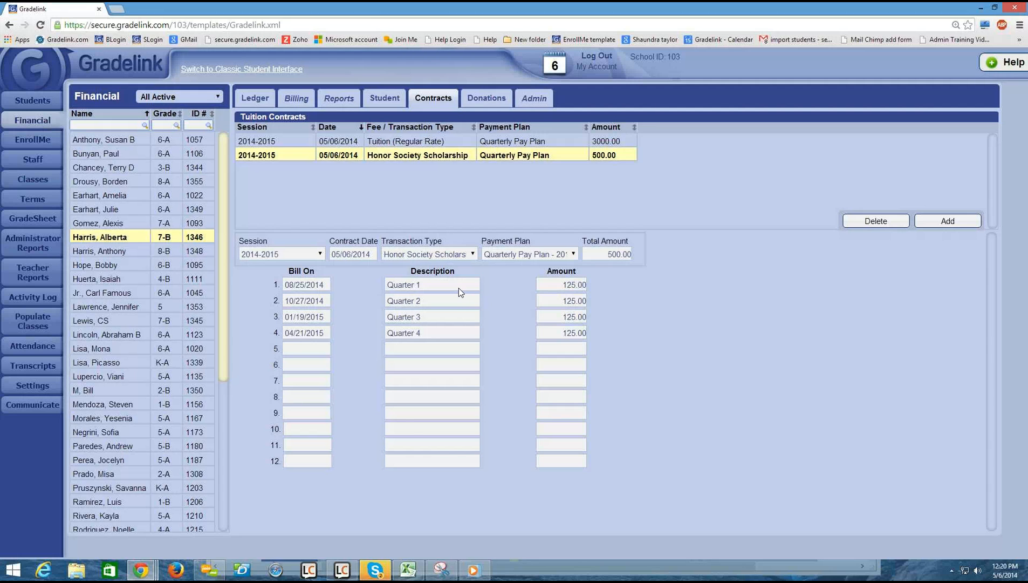
# Step: Compare the quarterly schedules of the 7-B student's regular tuition and Honor Society Scholarship contracts
pyautogui.click(559, 143)
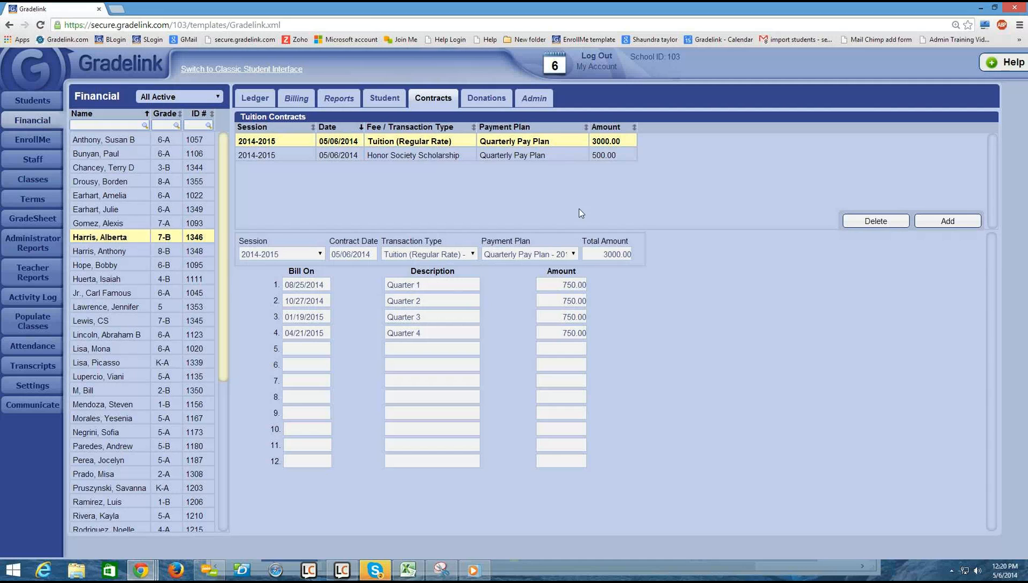
pyautogui.click(582, 156)
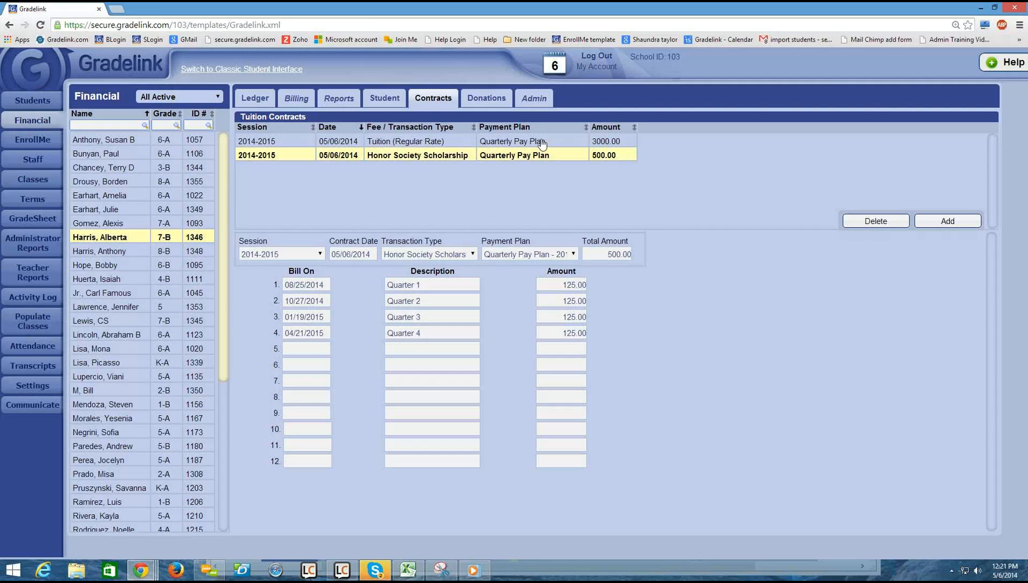
pyautogui.click(443, 144)
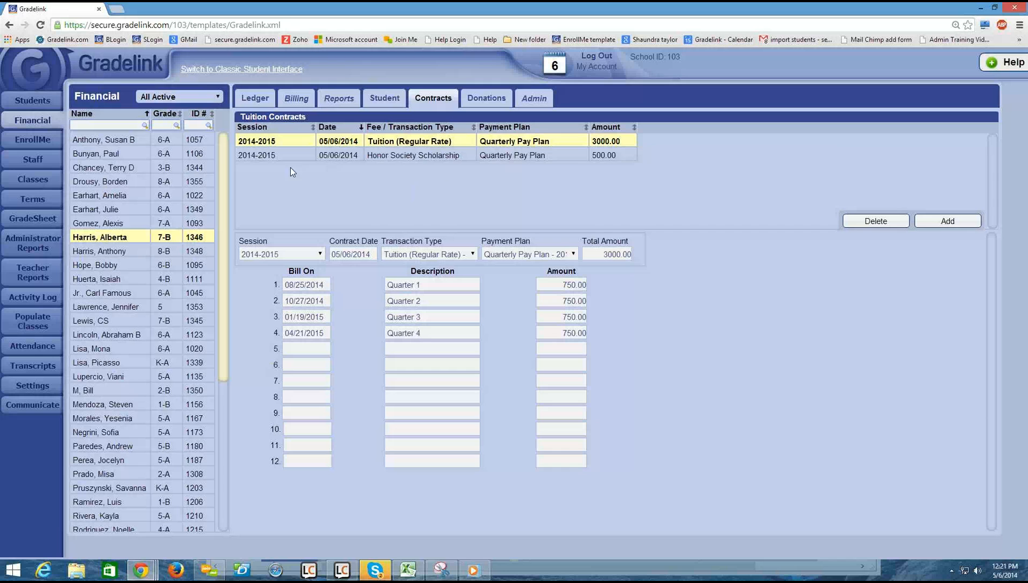
pyautogui.click(210, 570)
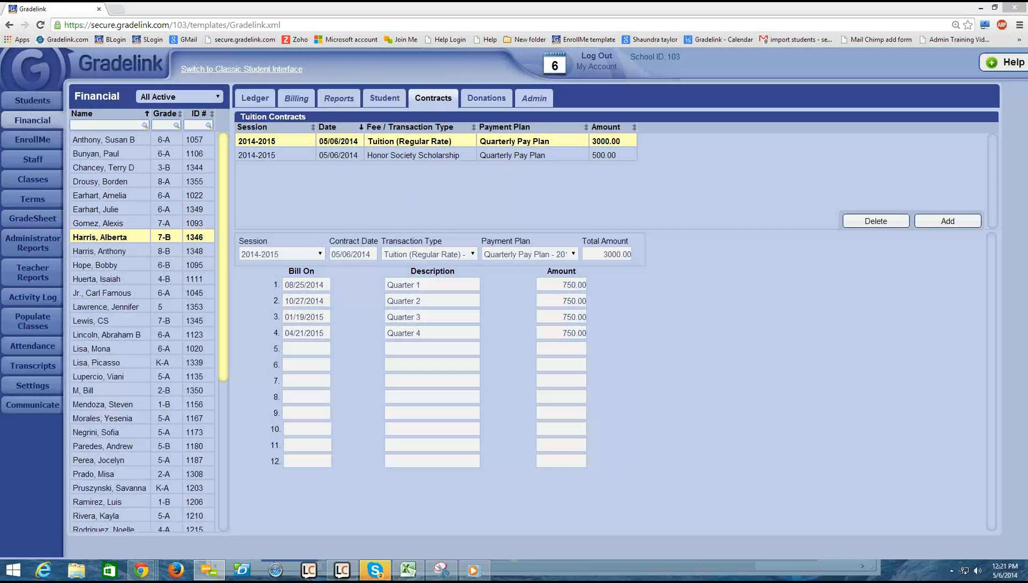